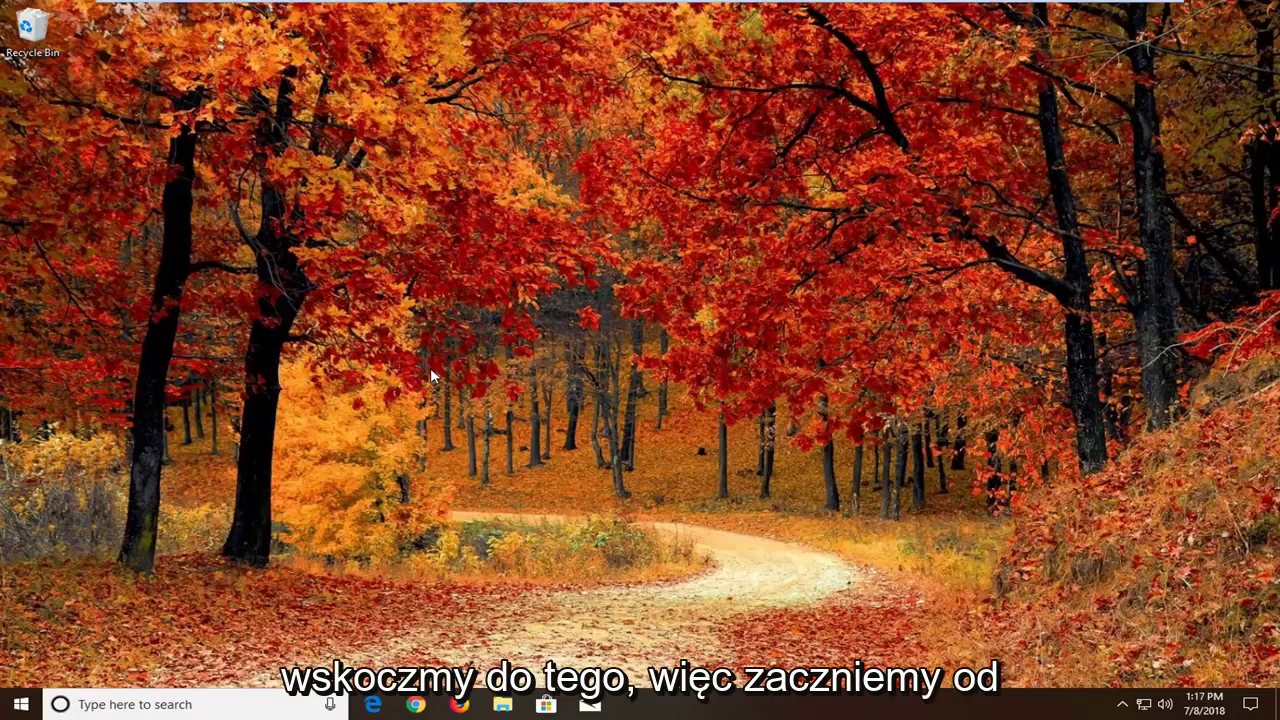
Search Start for 'services' and launch the Services console
click(14, 704)
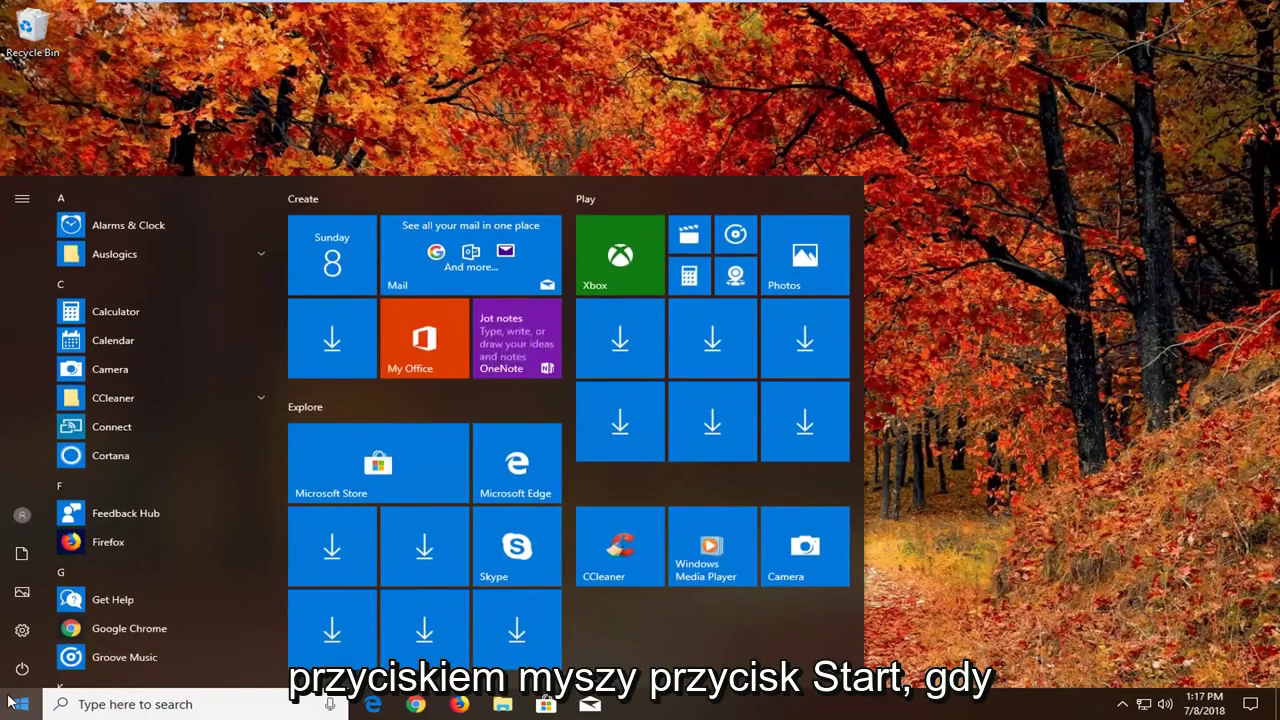
text(services)
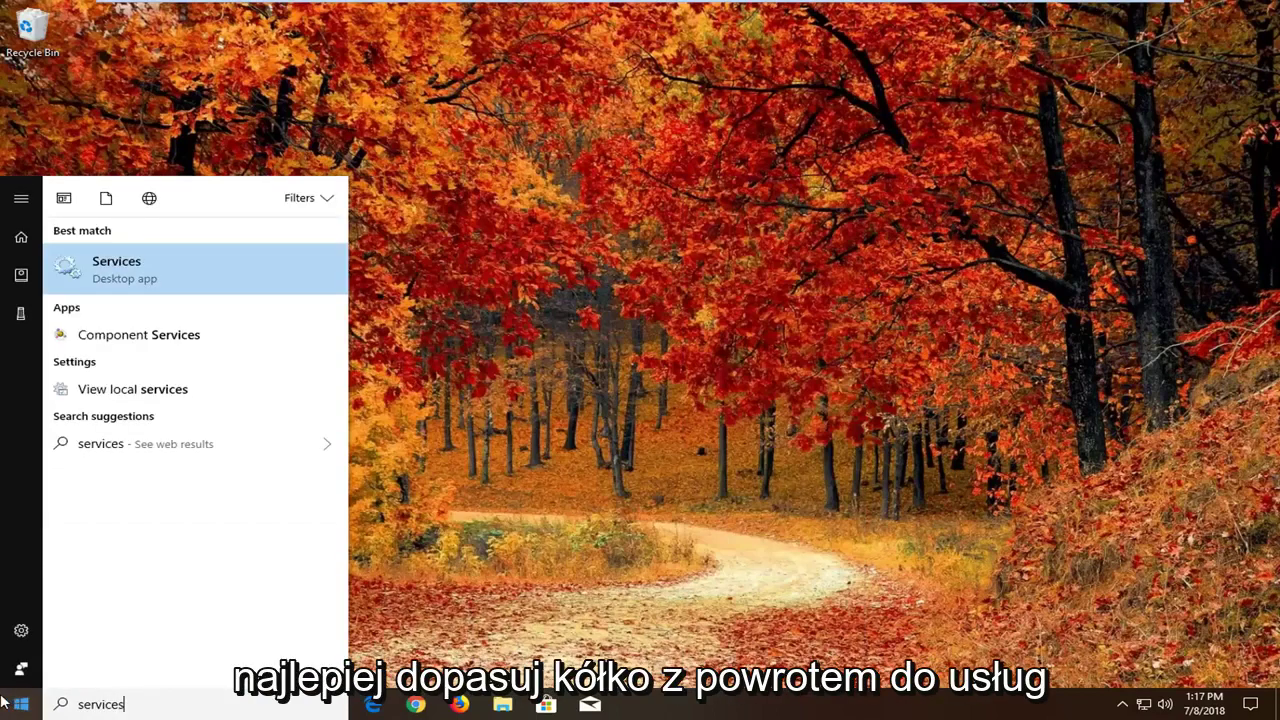
click(120, 278)
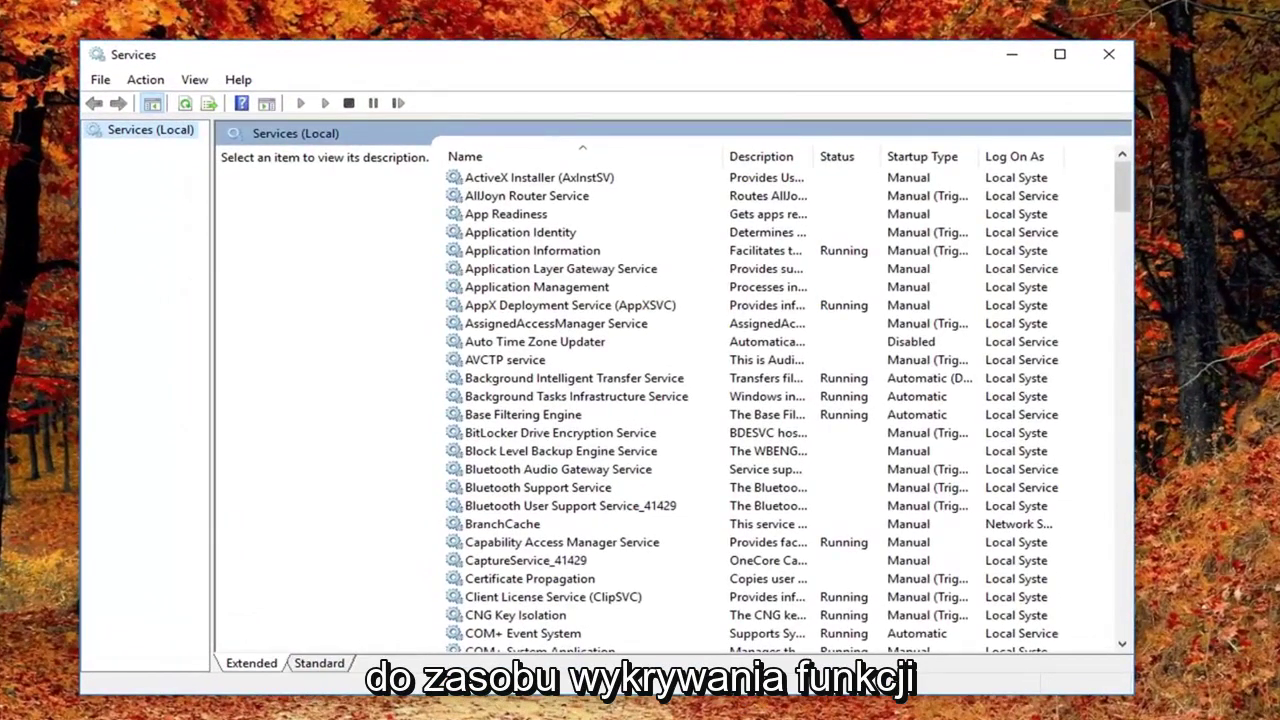
Scroll the services list down to Function Discovery Resource Publication and select it
click(578, 416)
scroll(560, 440, down, 10)
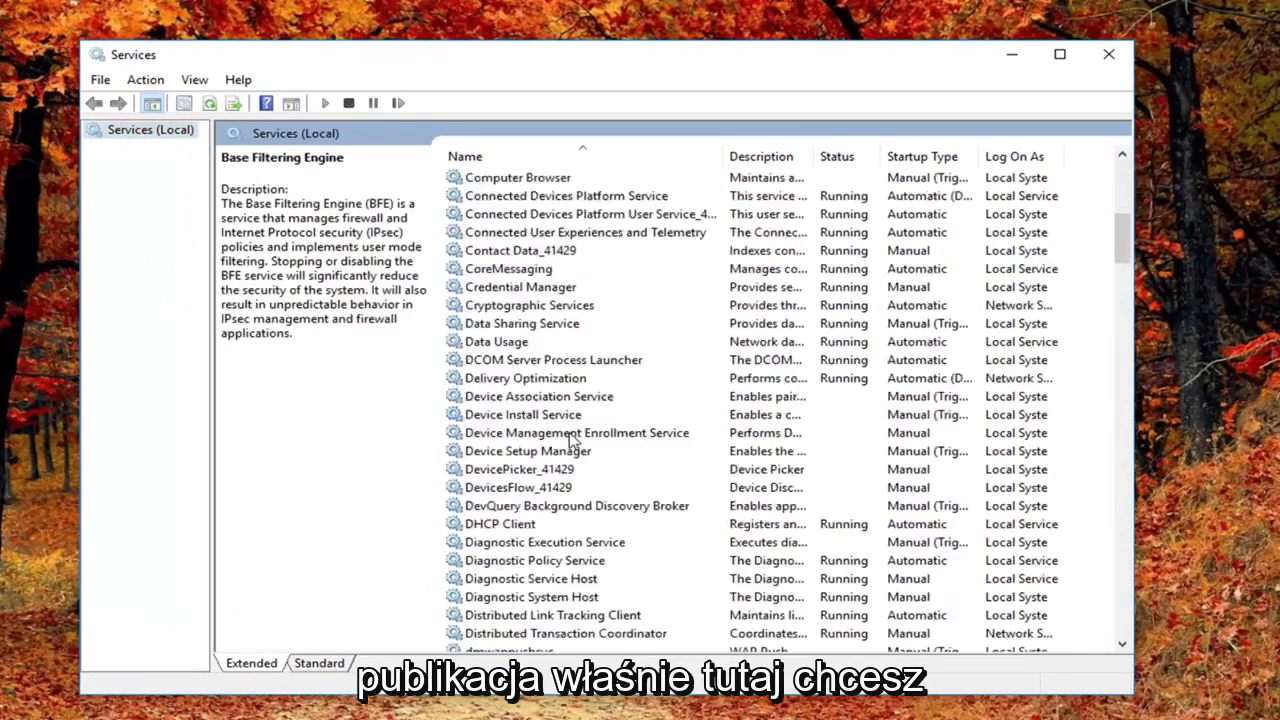
scroll(531, 484, down, 7)
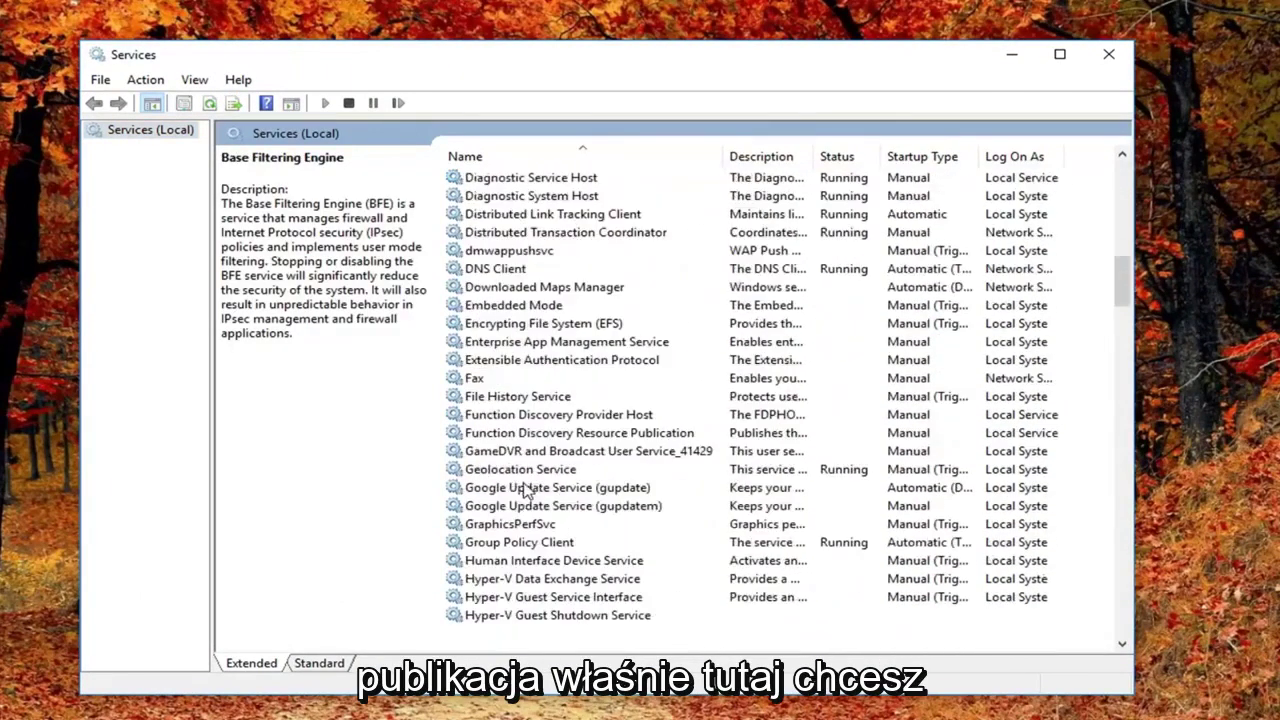
click(490, 433)
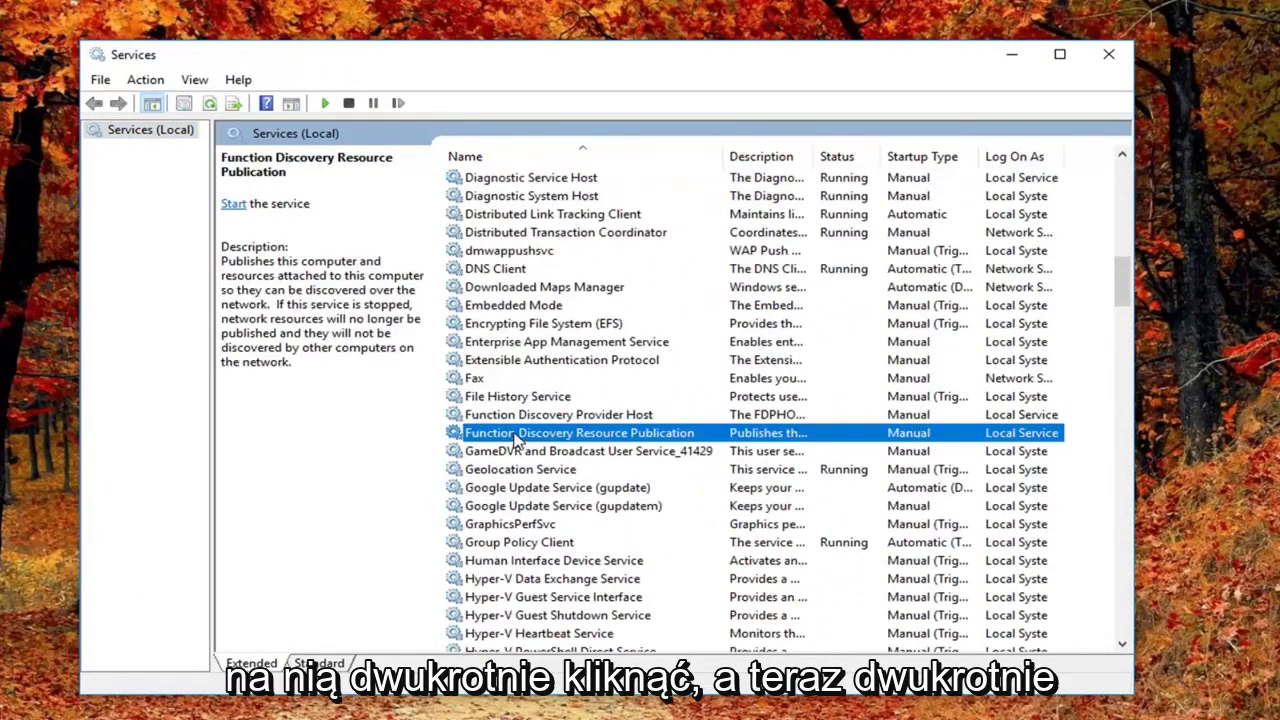
Set Function Discovery Resource Publication's startup type to Automatic (Delayed Start), apply and confirm
double_click(516, 441)
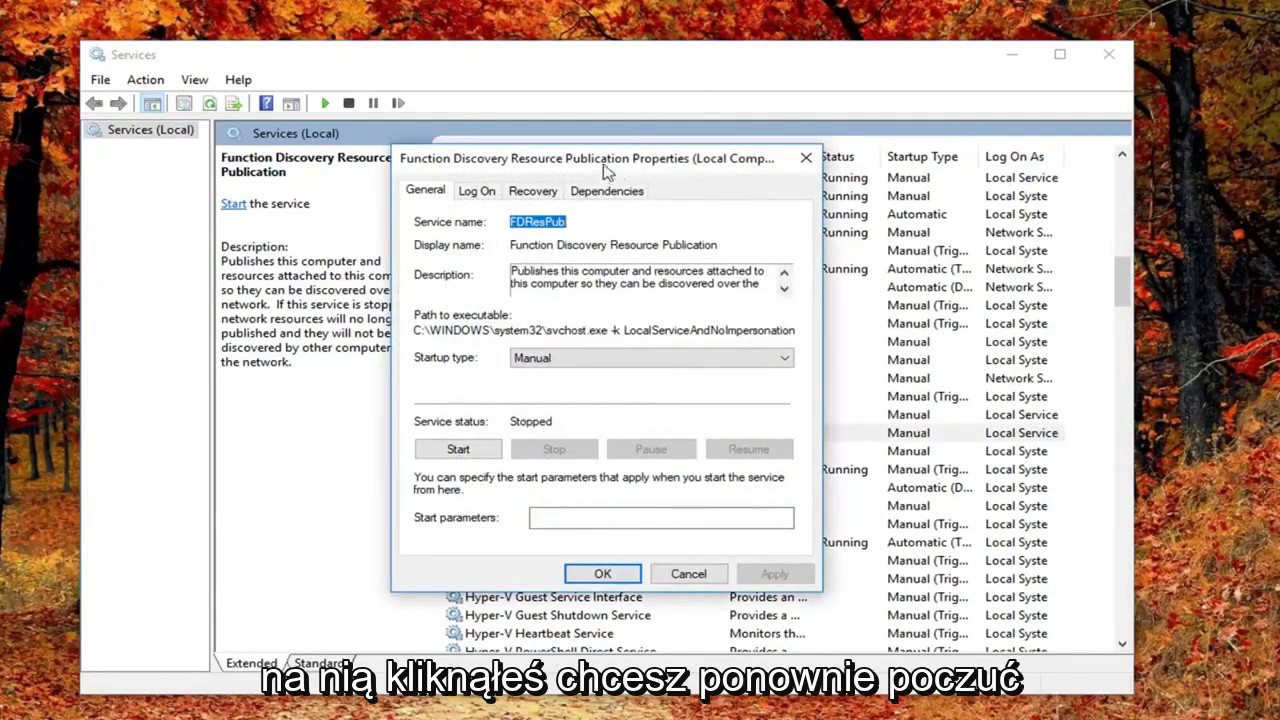
drag(606, 165, 746, 151)
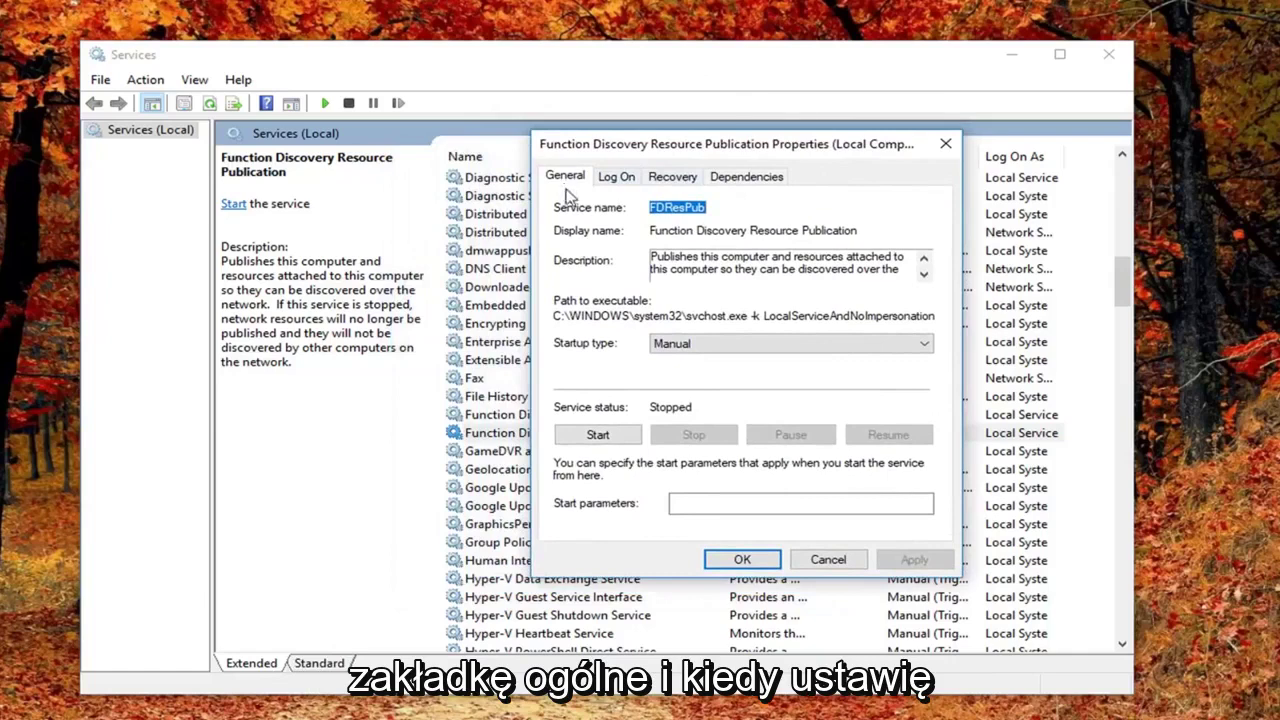
click(717, 345)
click(697, 362)
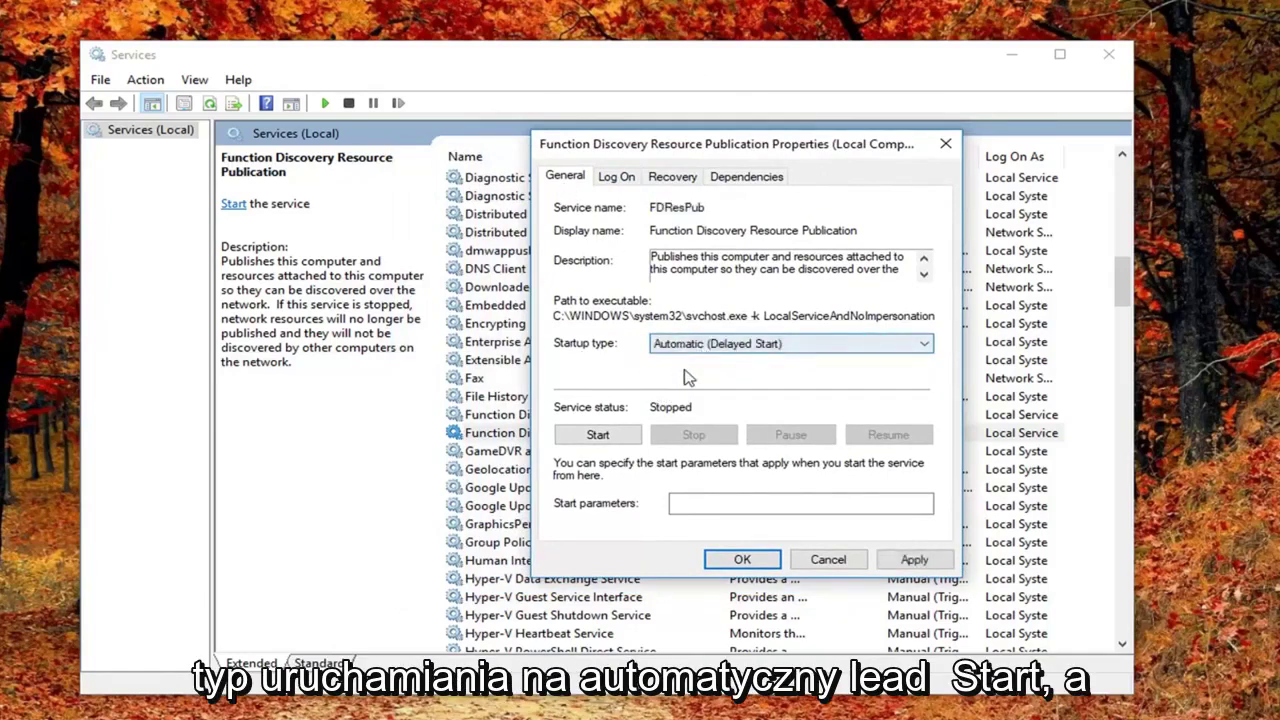
click(914, 559)
click(740, 557)
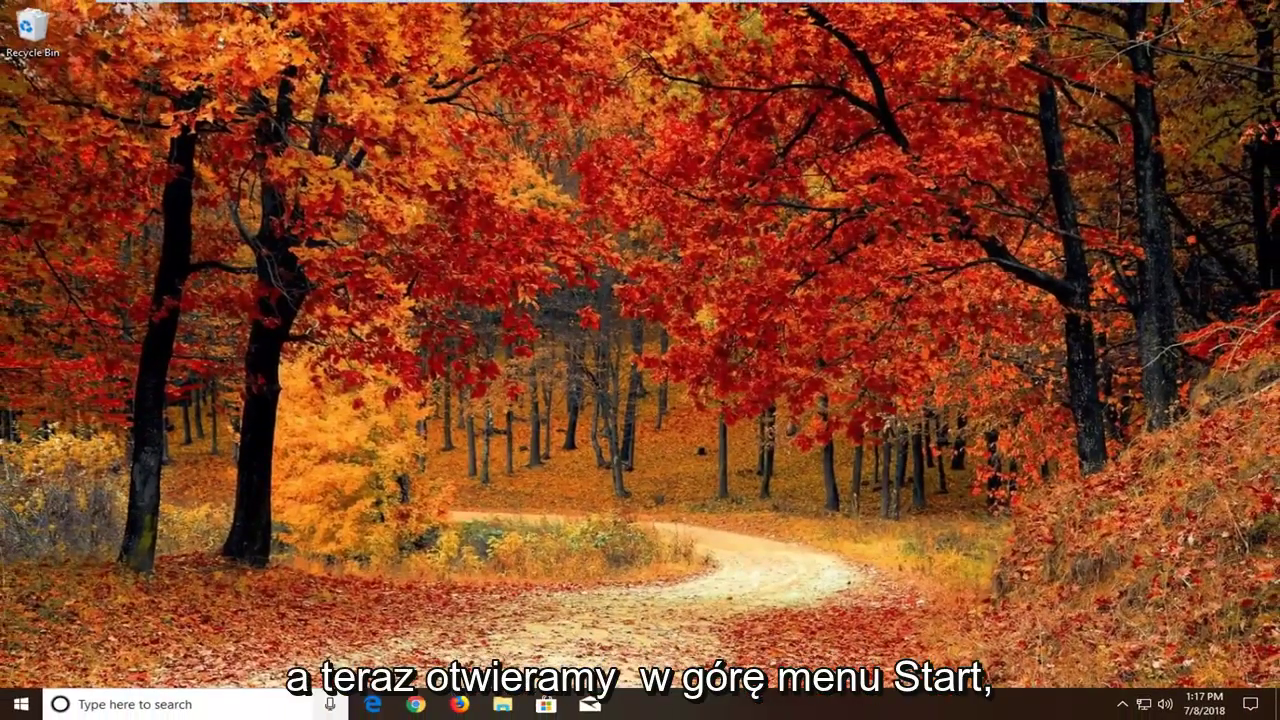
Search Start for 'windows update' and open the Windows Update settings page
click(18, 705)
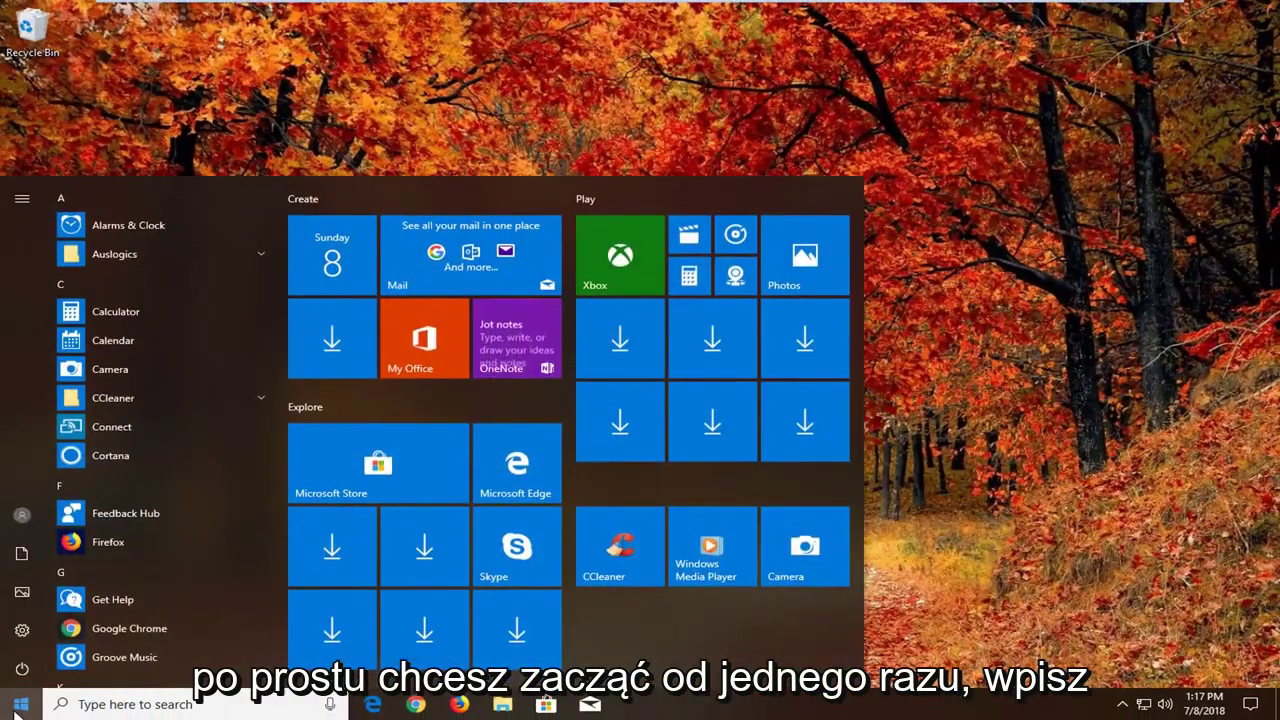
text(windows update)
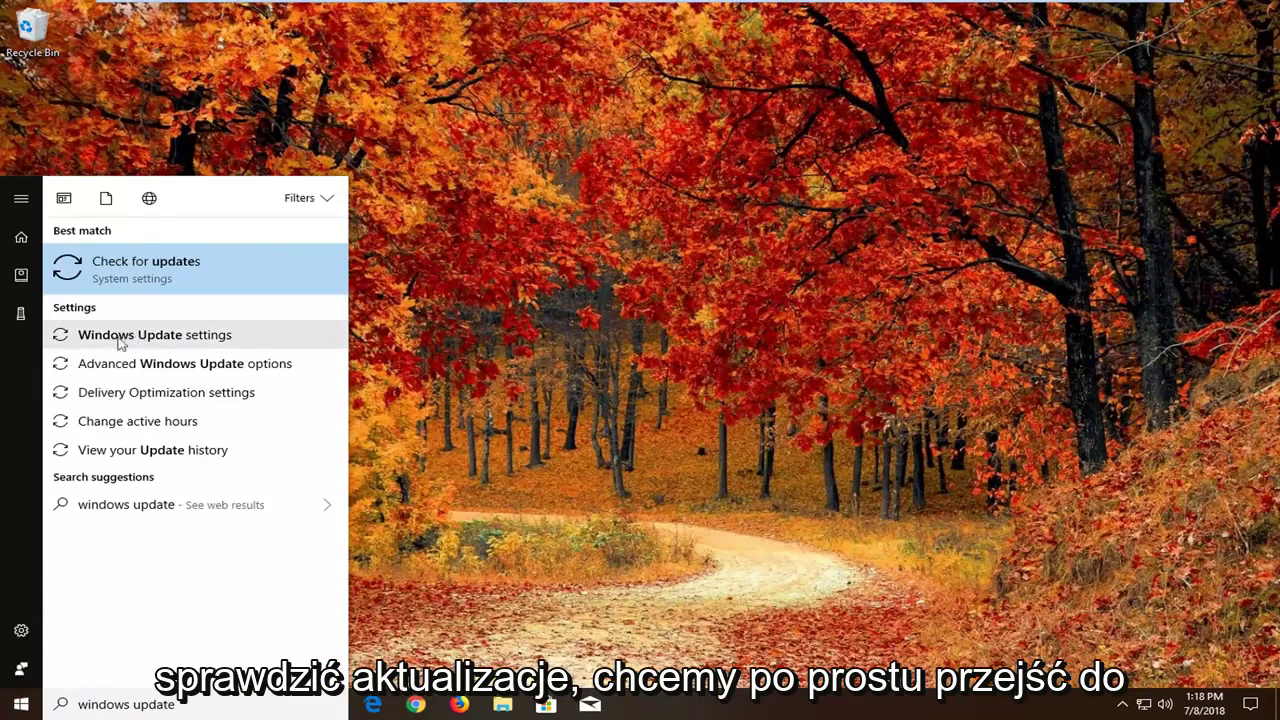
click(158, 336)
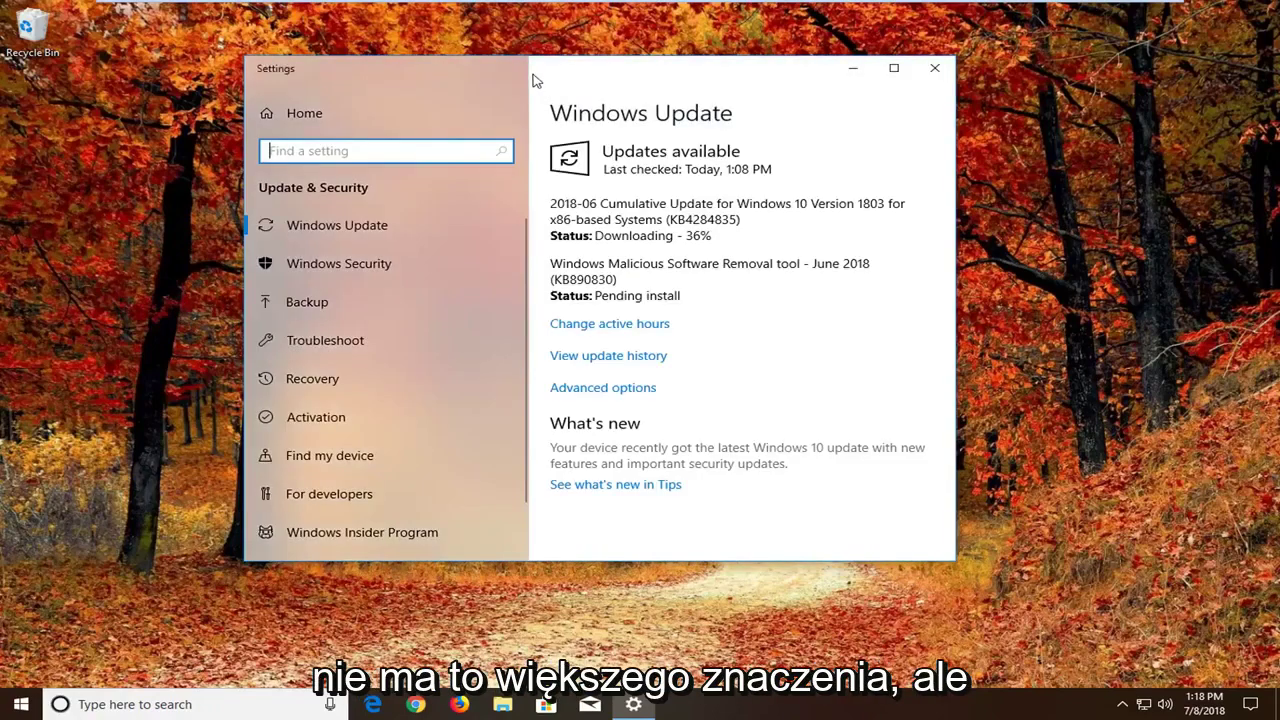
drag(533, 80, 640, 99)
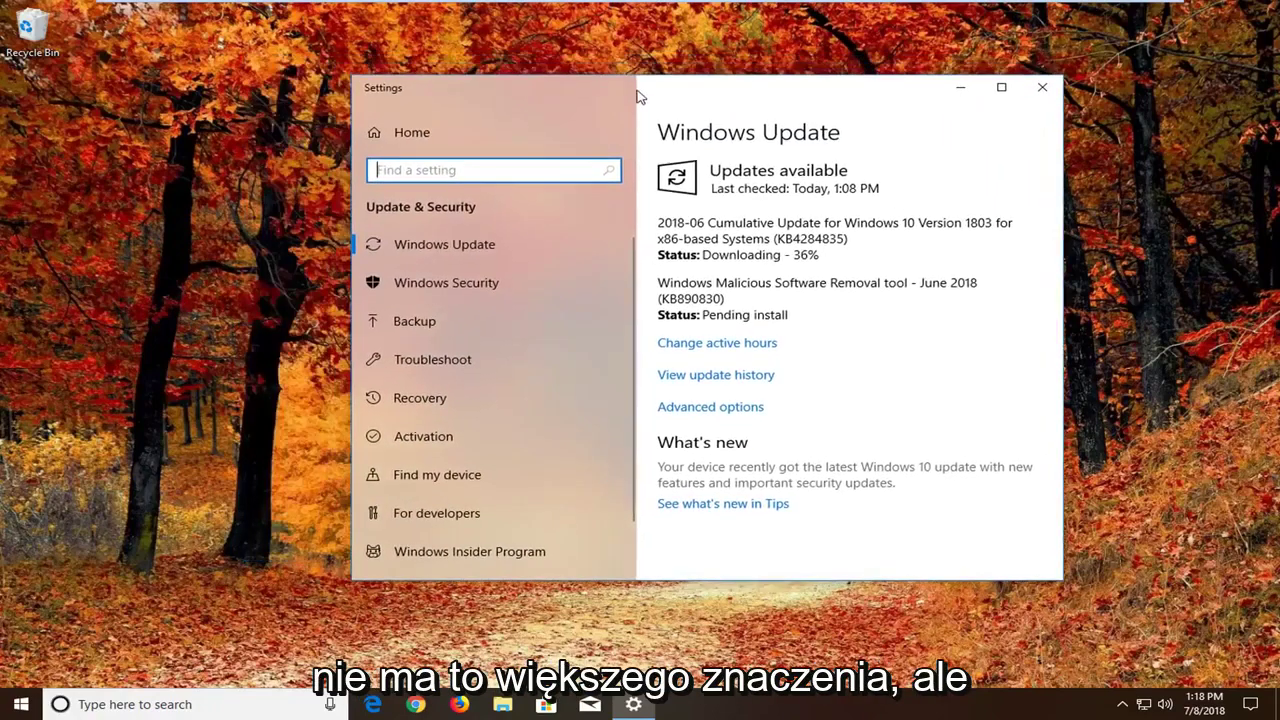
Under Advanced options, switch Delivery Optimization's 'Allow downloads from other PCs' Off and close Settings
click(712, 410)
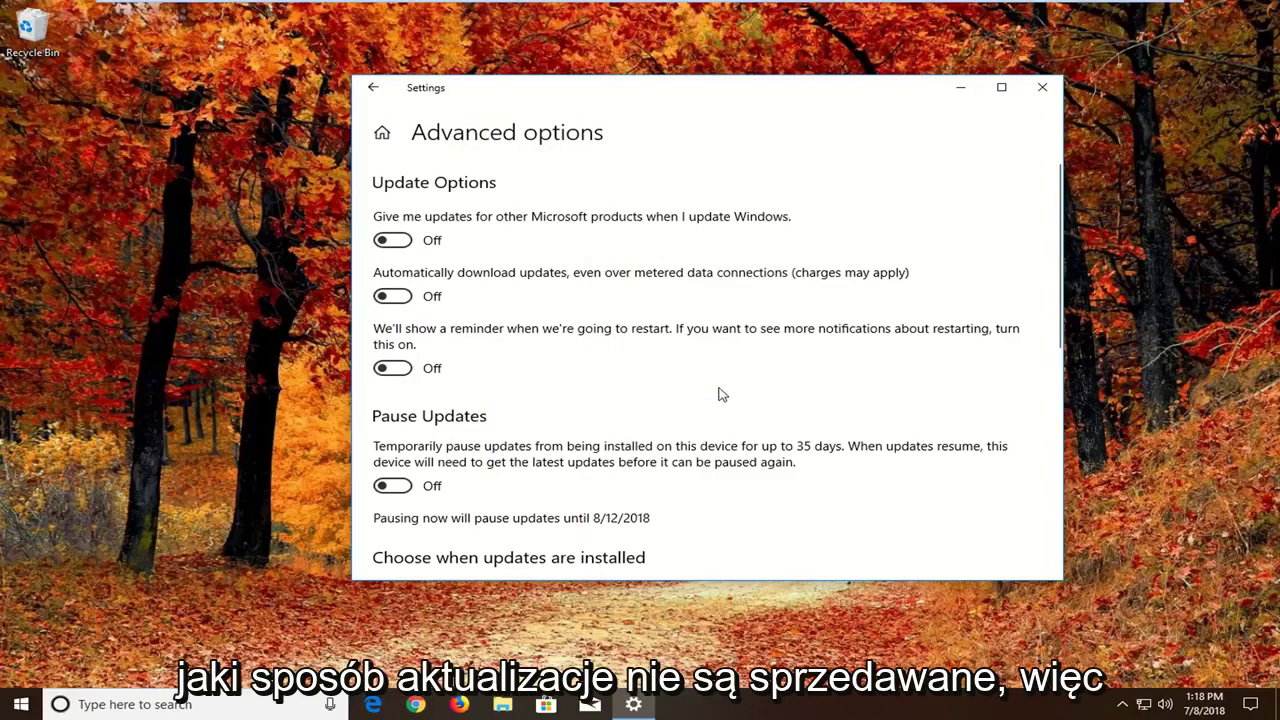
scroll(725, 396, down, 6)
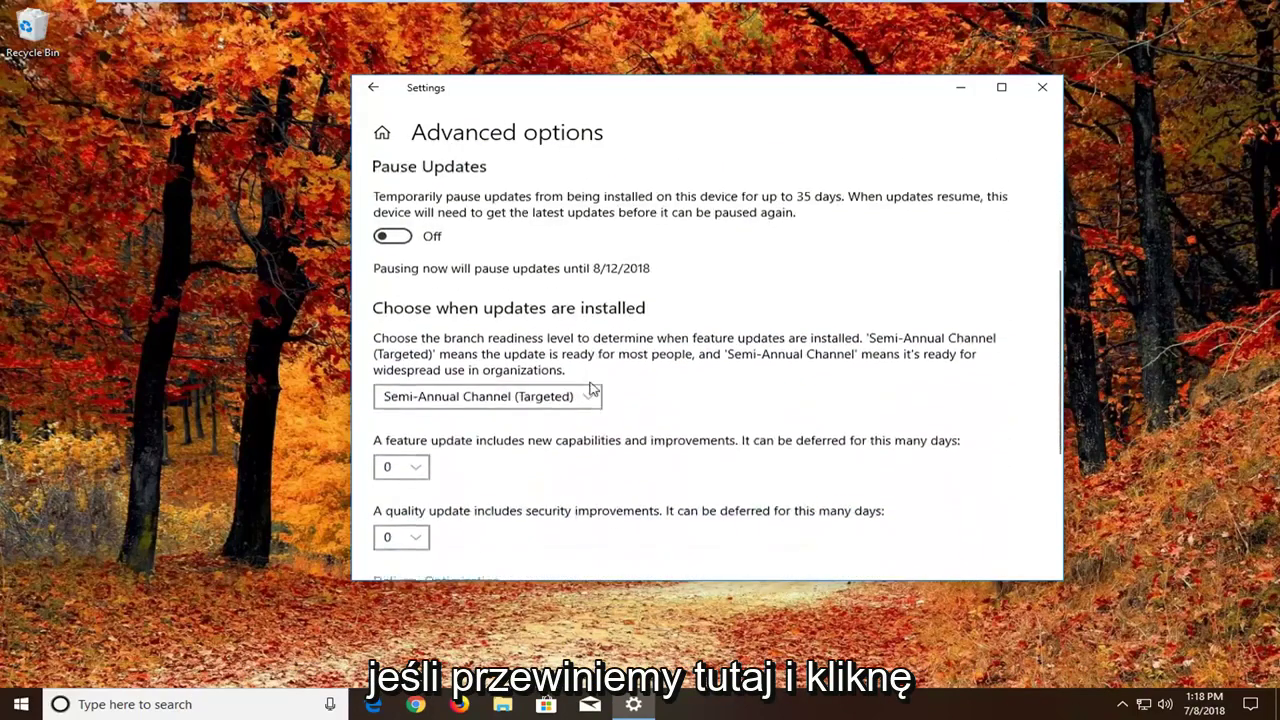
scroll(565, 390, up, 1)
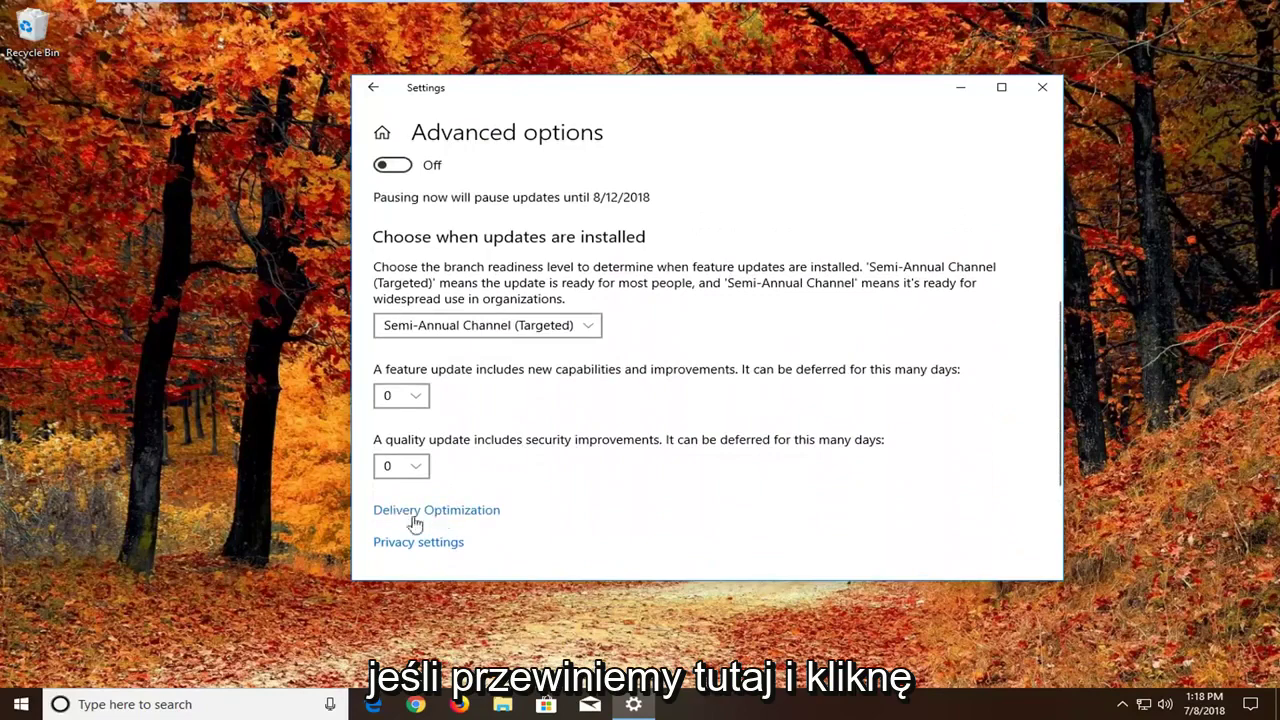
click(430, 511)
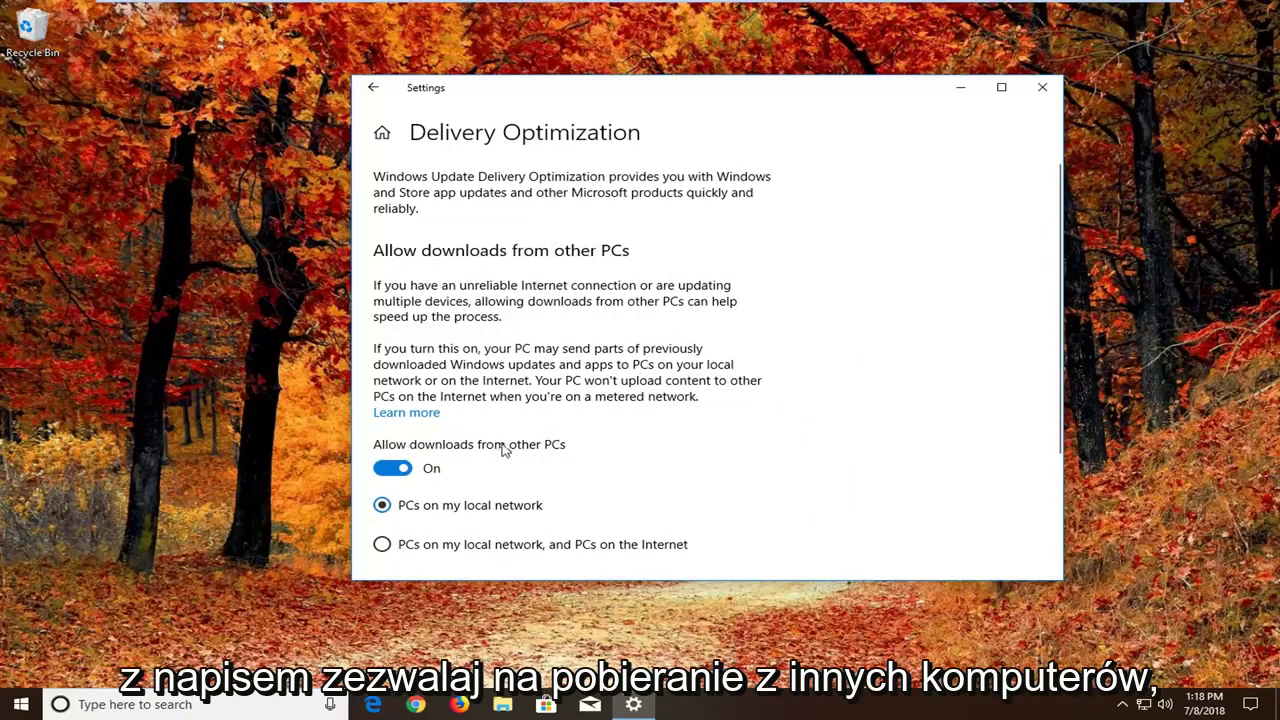
click(393, 470)
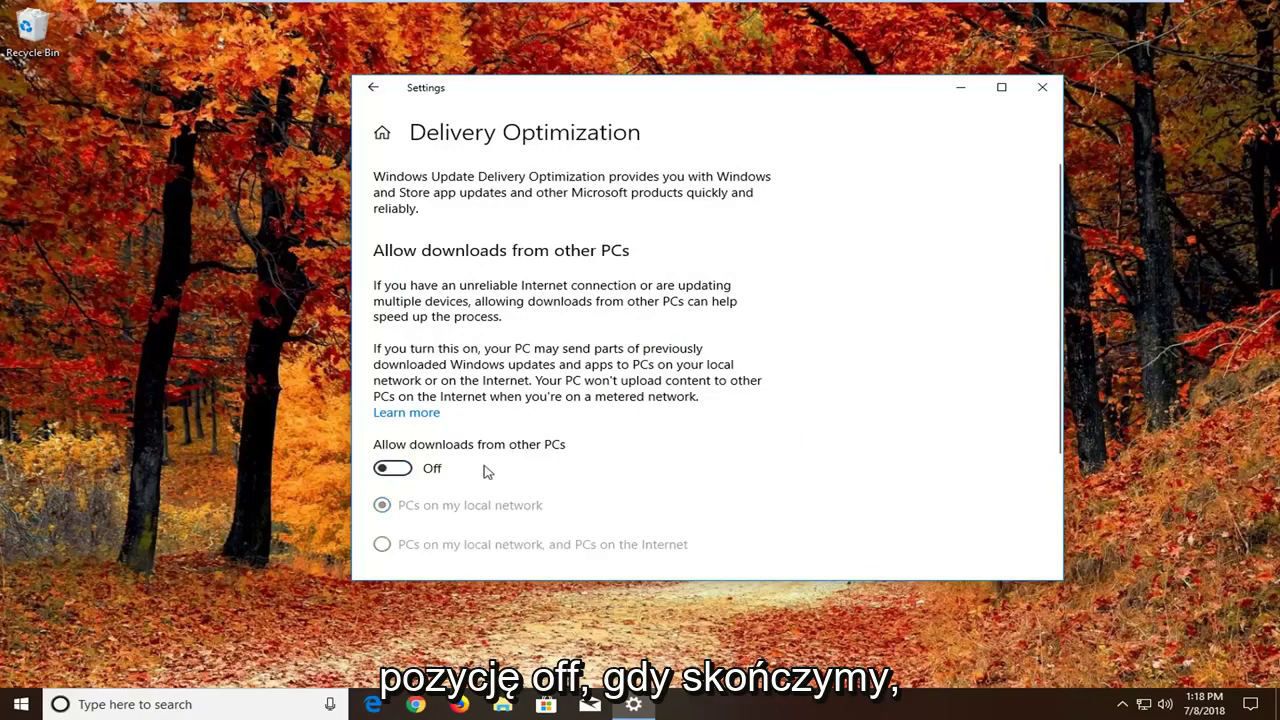
click(1042, 87)
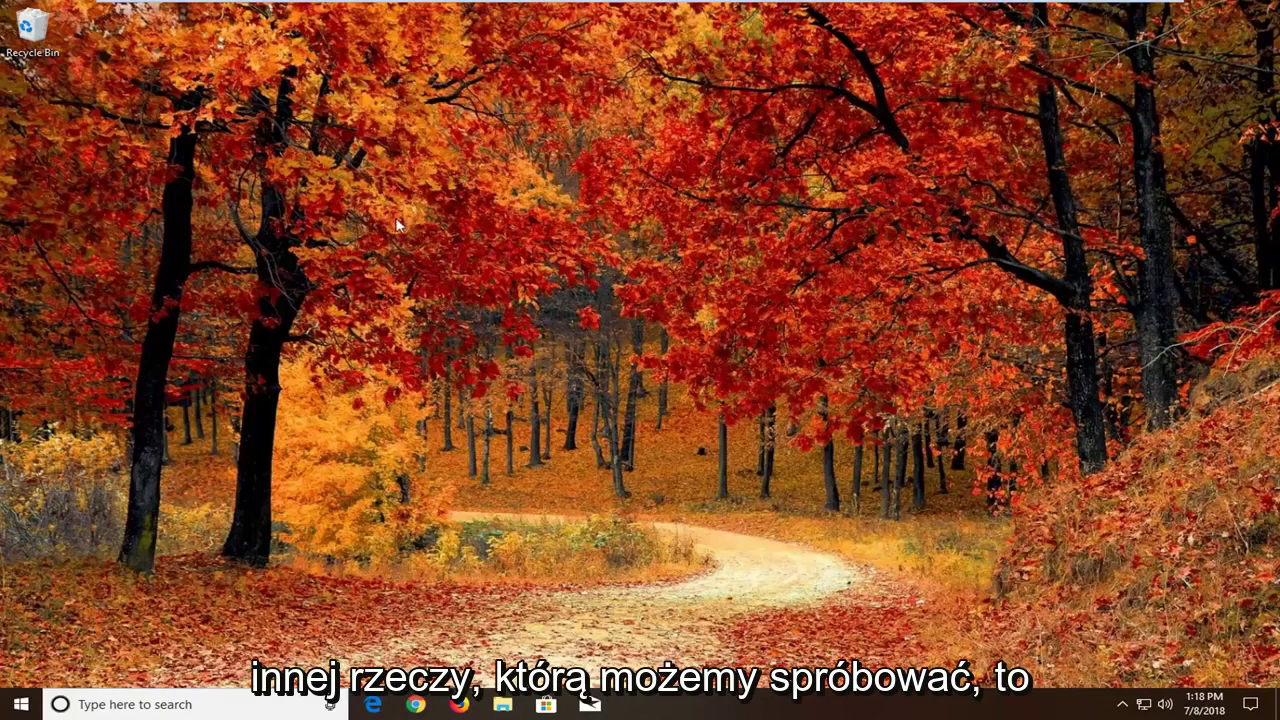
Search Start for 'troubleshoot' and open the Troubleshoot settings page
click(22, 706)
text(teroub)
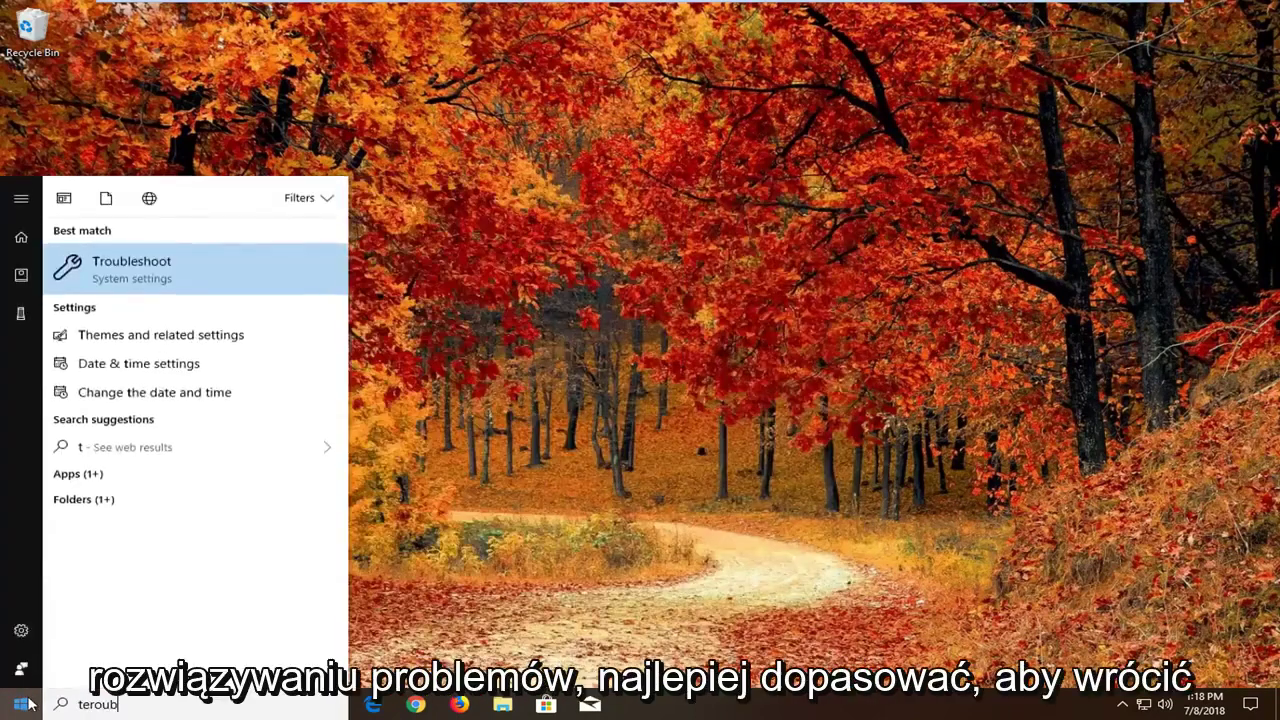
key(BackSpace)
key(BackSpace)
key(BackSpace)
key(BackSpace)
text(roubleshoot)
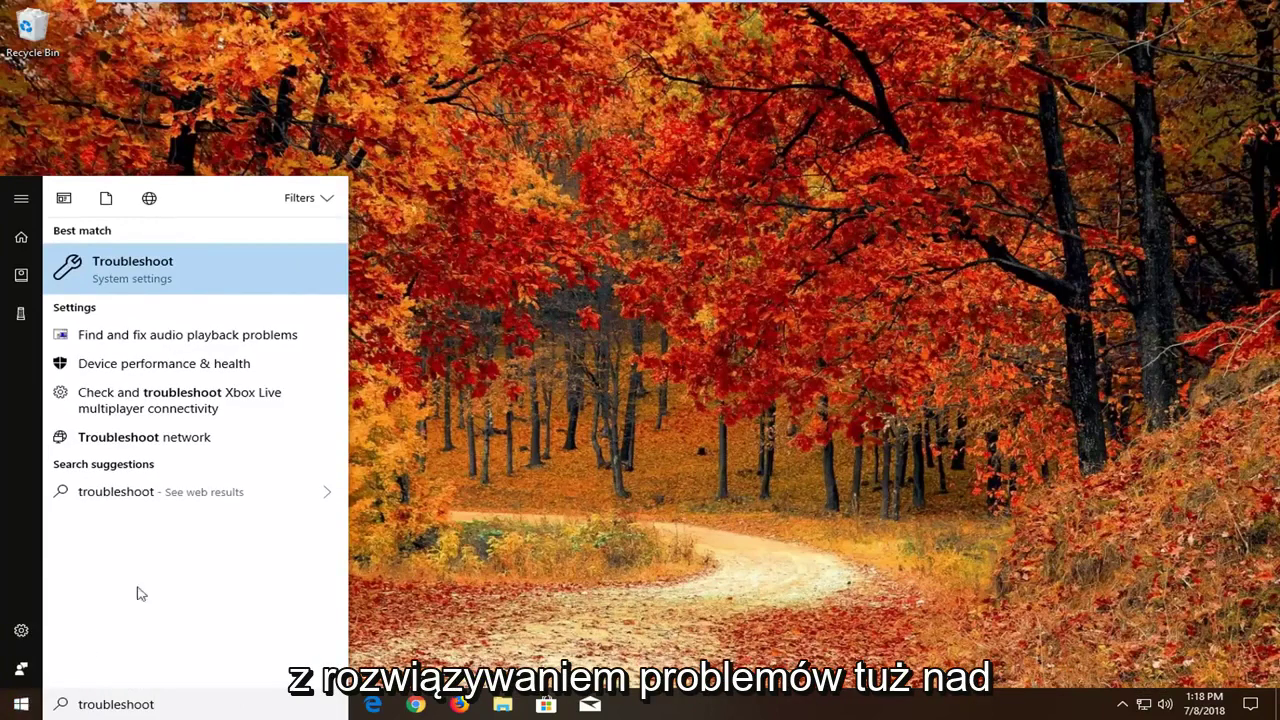
click(152, 270)
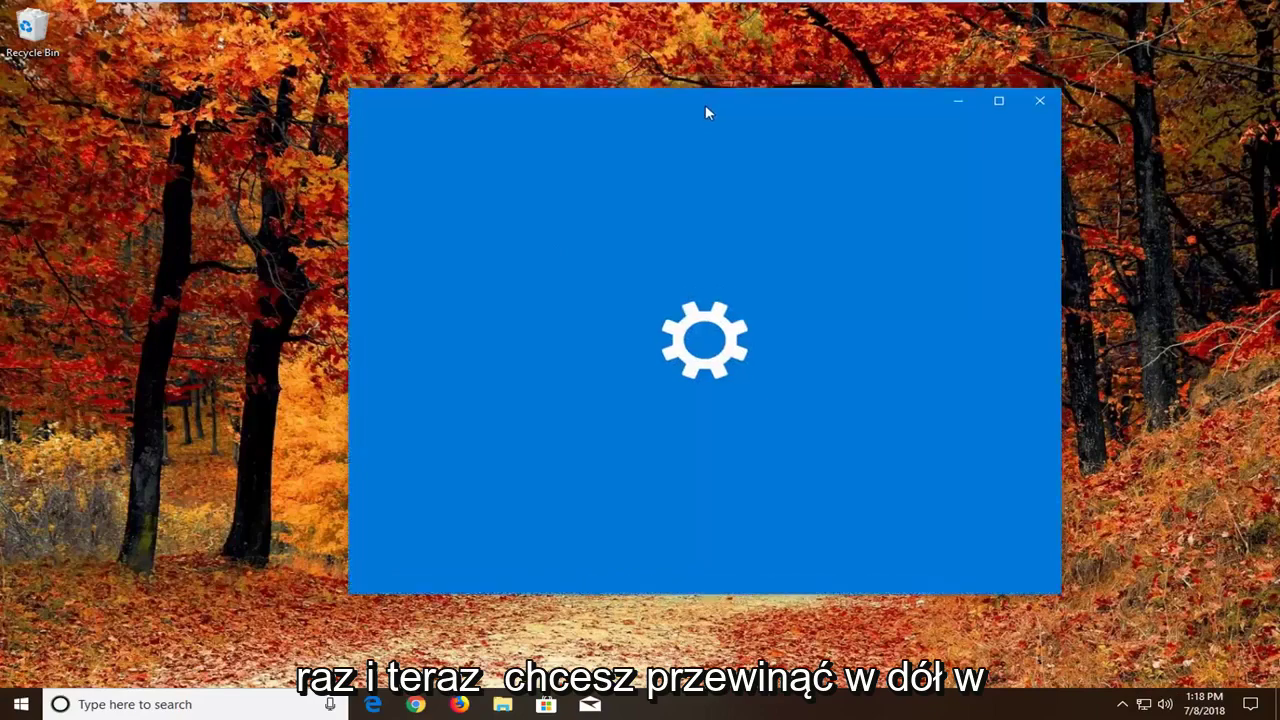
Scroll down the troubleshooter list and expand the Windows Store Apps entry
scroll(851, 340, down, 3)
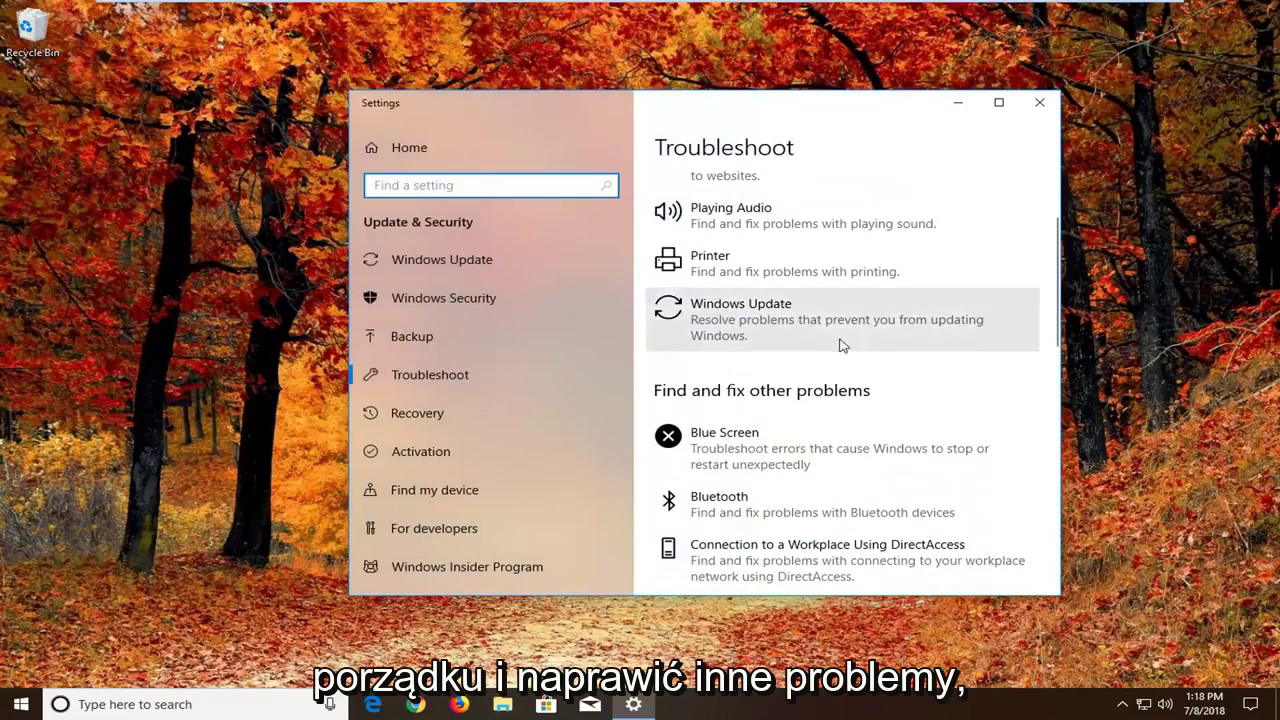
scroll(843, 346, down, 9)
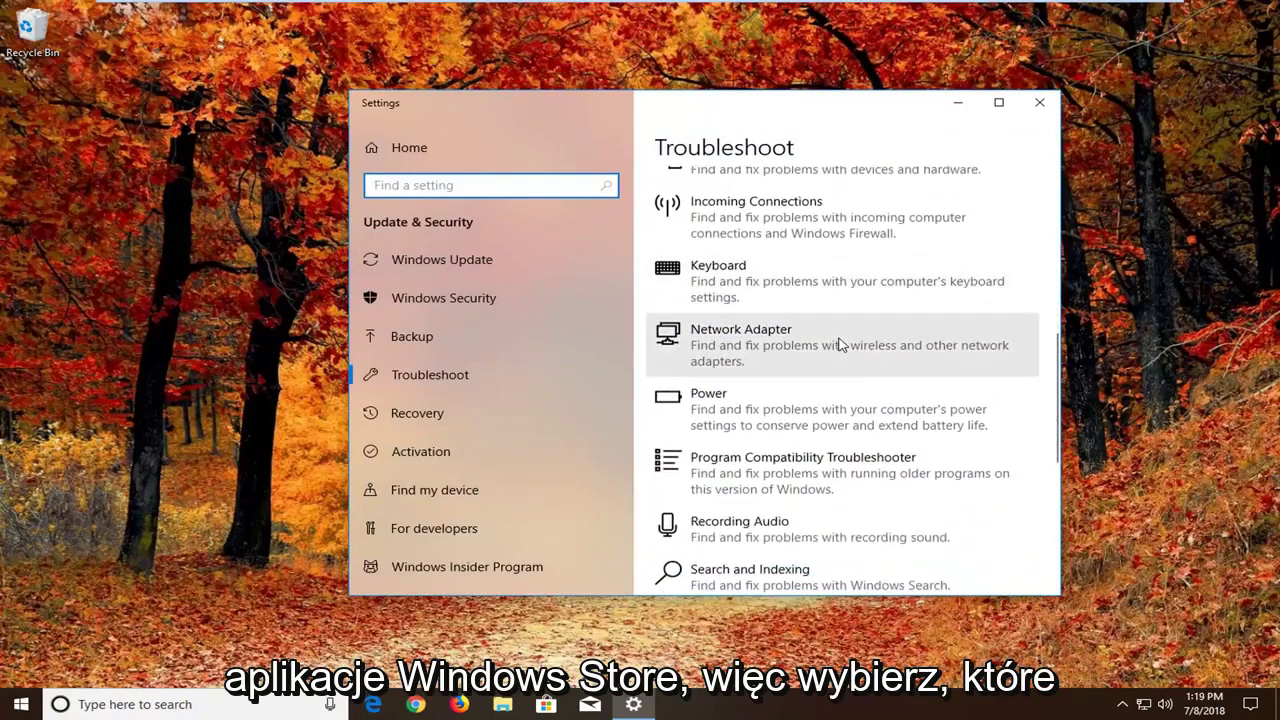
scroll(840, 345, down, 10)
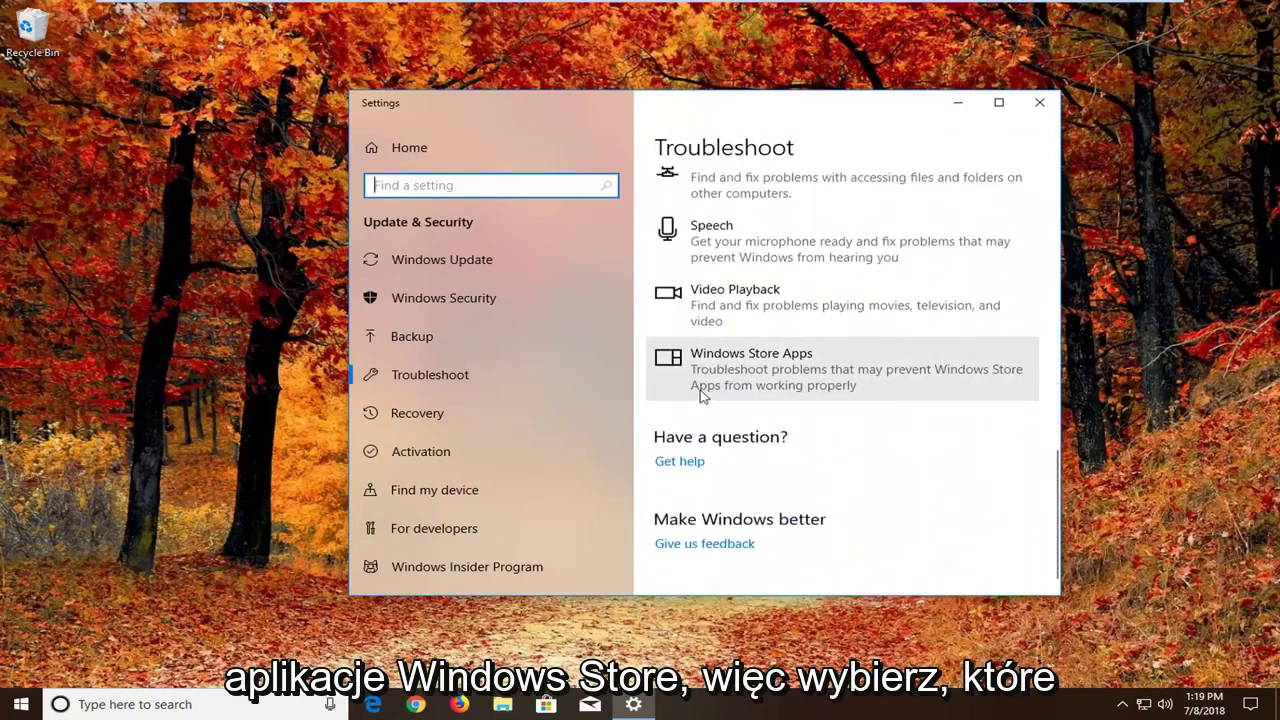
click(752, 378)
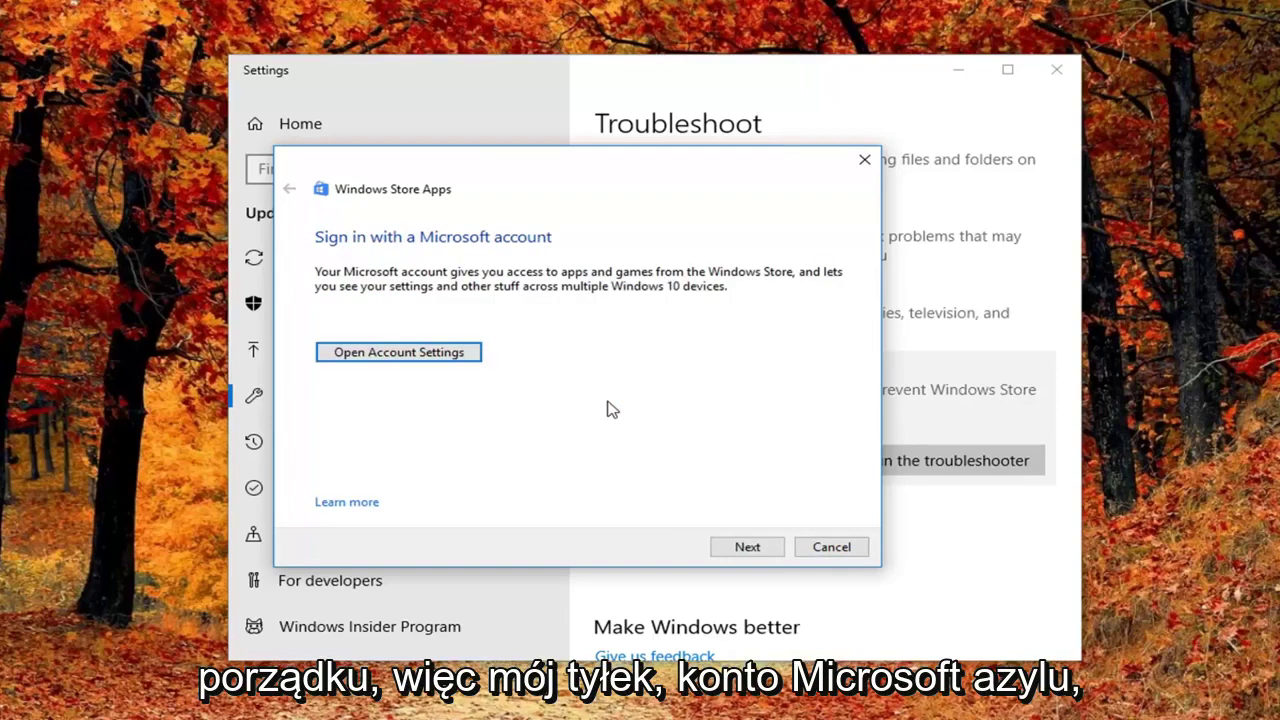
Step past the Microsoft account and reset-app pages, close the finished troubleshooter and Settings
click(728, 550)
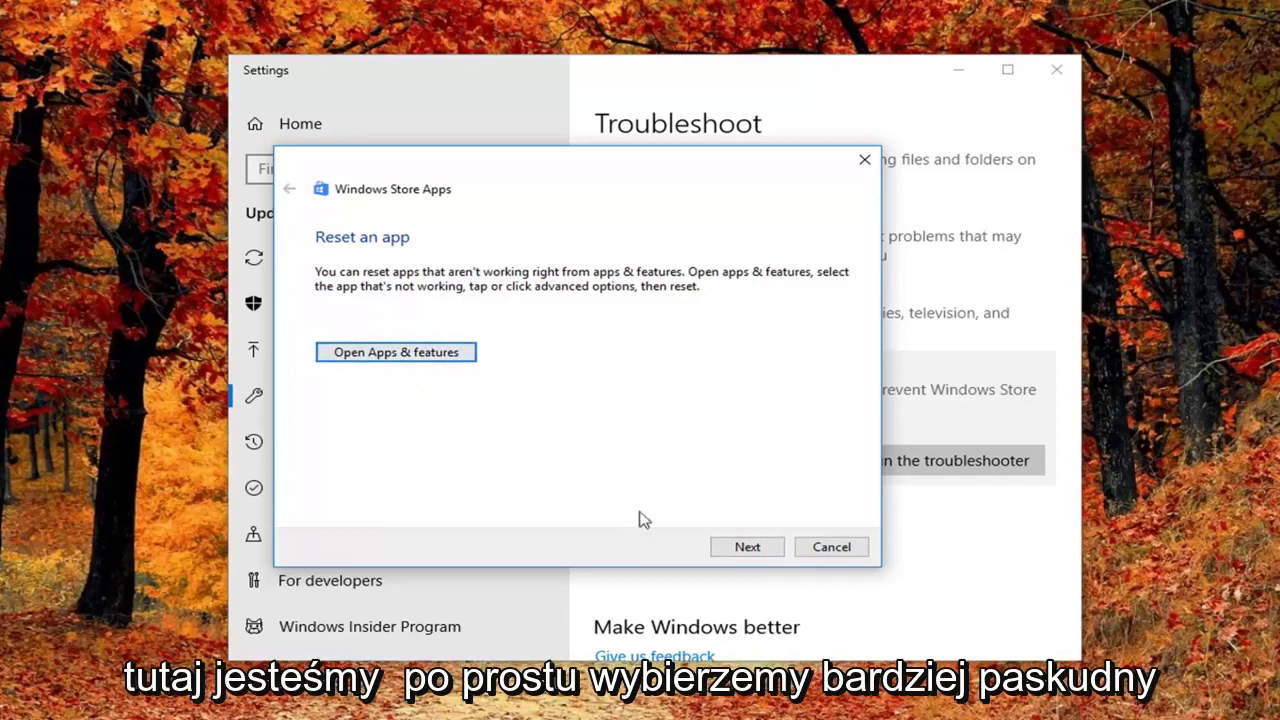
click(750, 550)
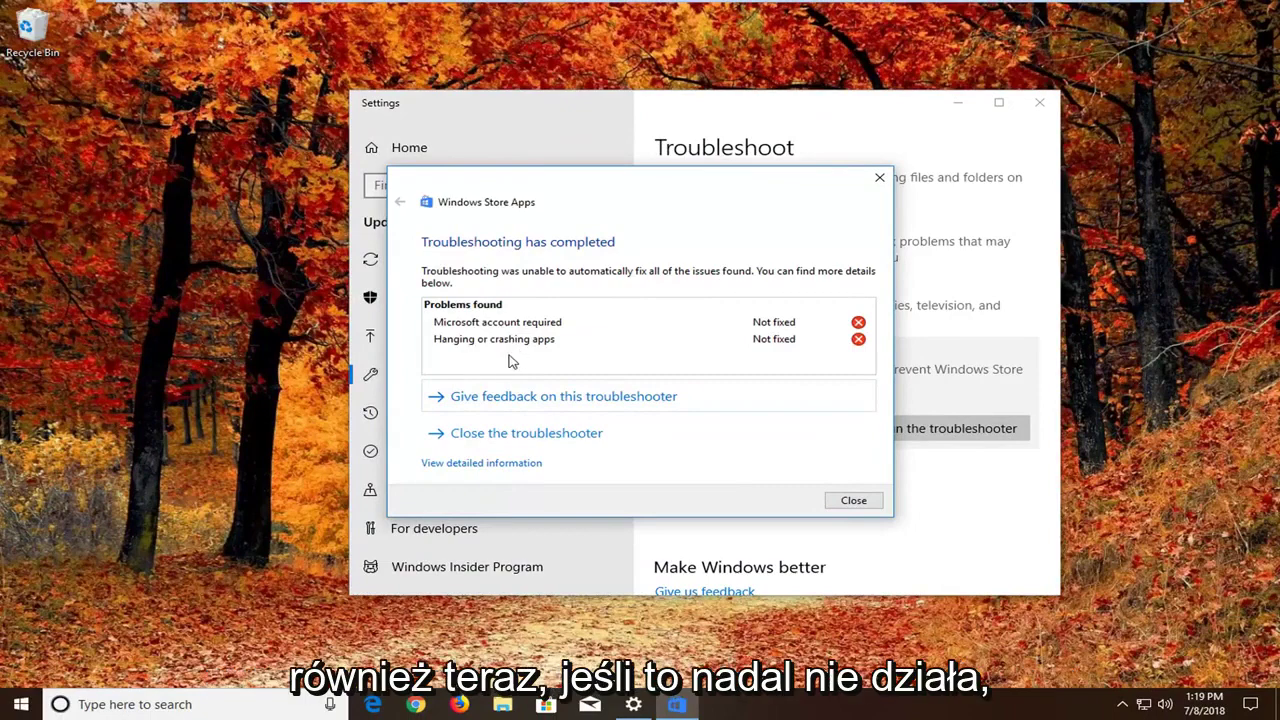
click(871, 506)
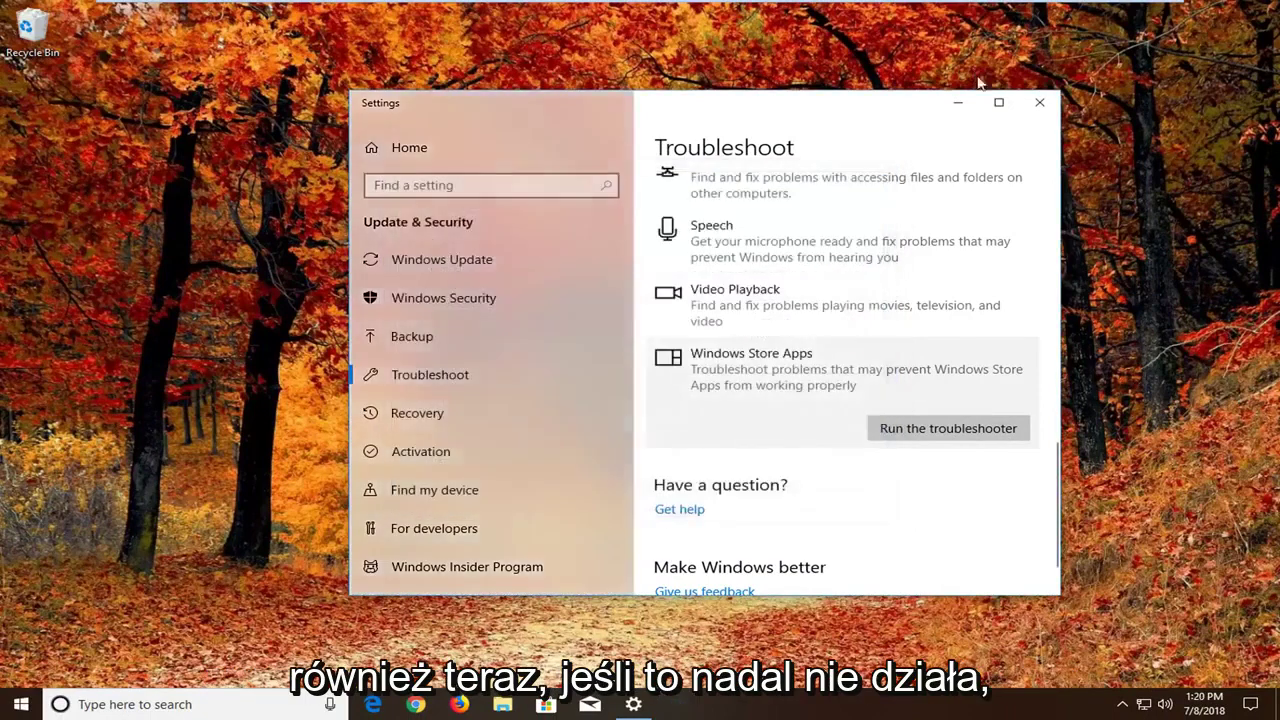
click(1039, 102)
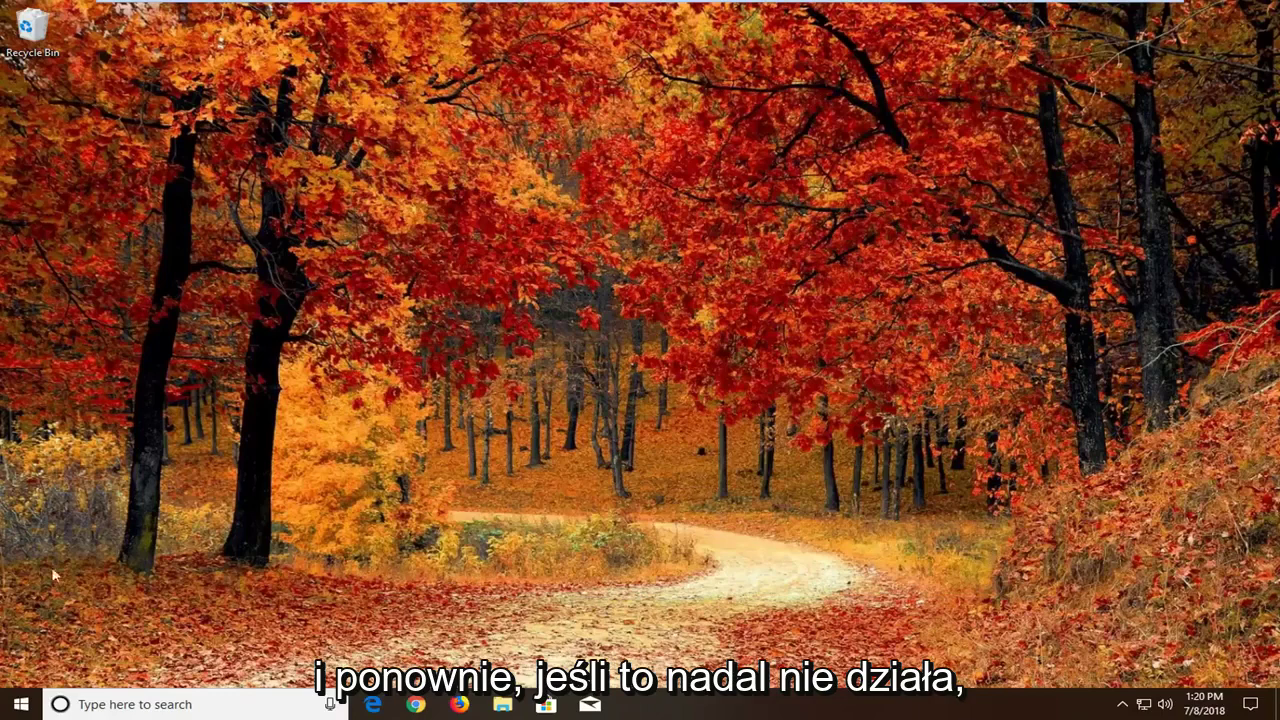
Search Start for 'component services' and launch Component Services
click(16, 706)
text(c)
key(BackSpace)
text(component services)
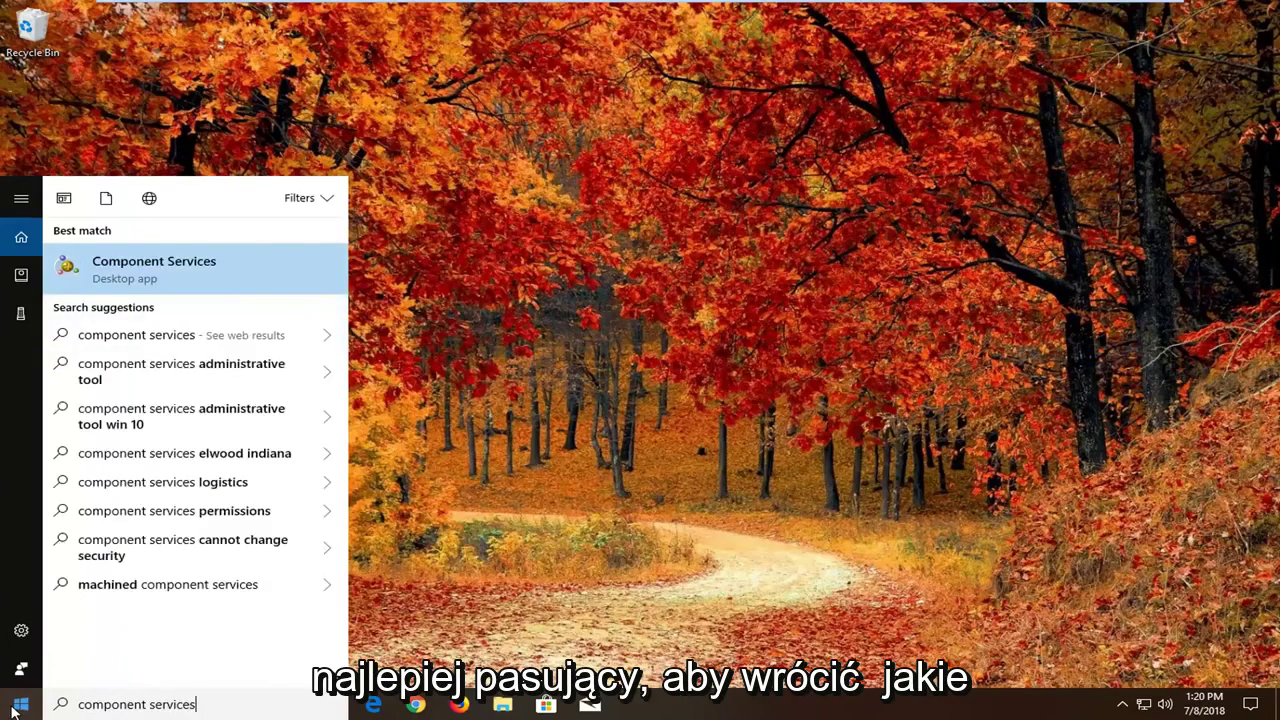
click(116, 276)
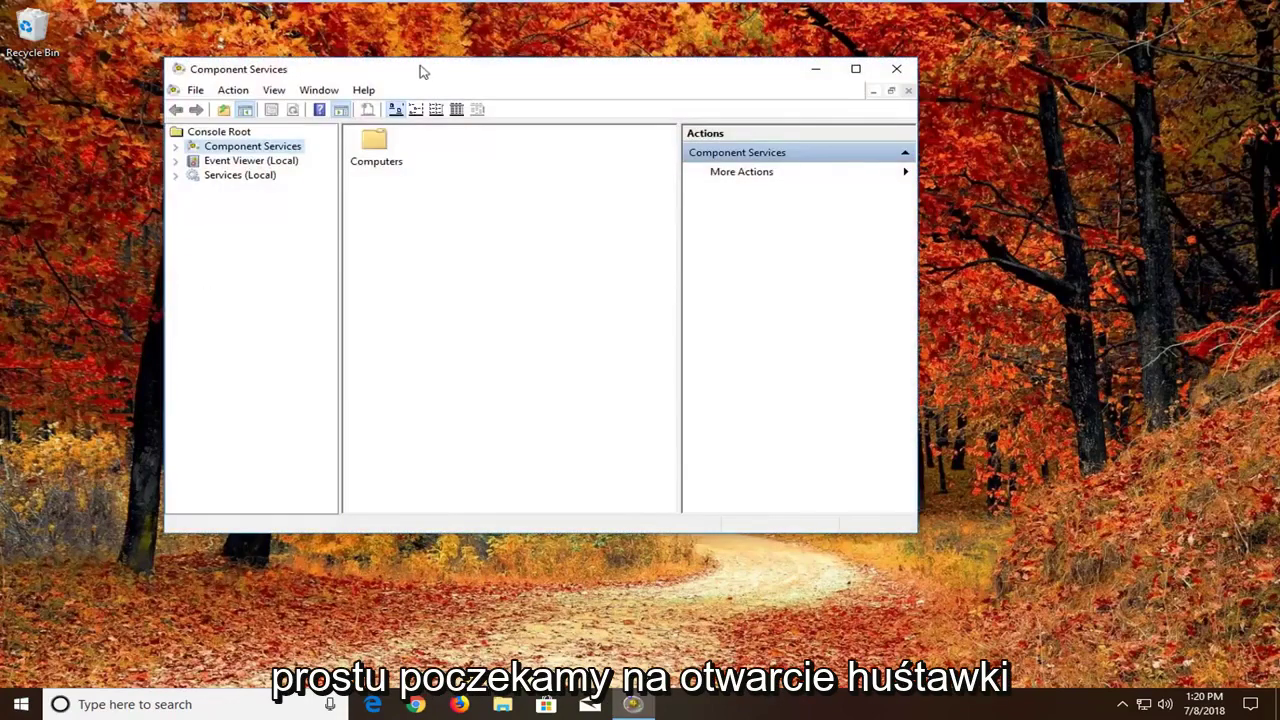
drag(420, 70, 545, 110)
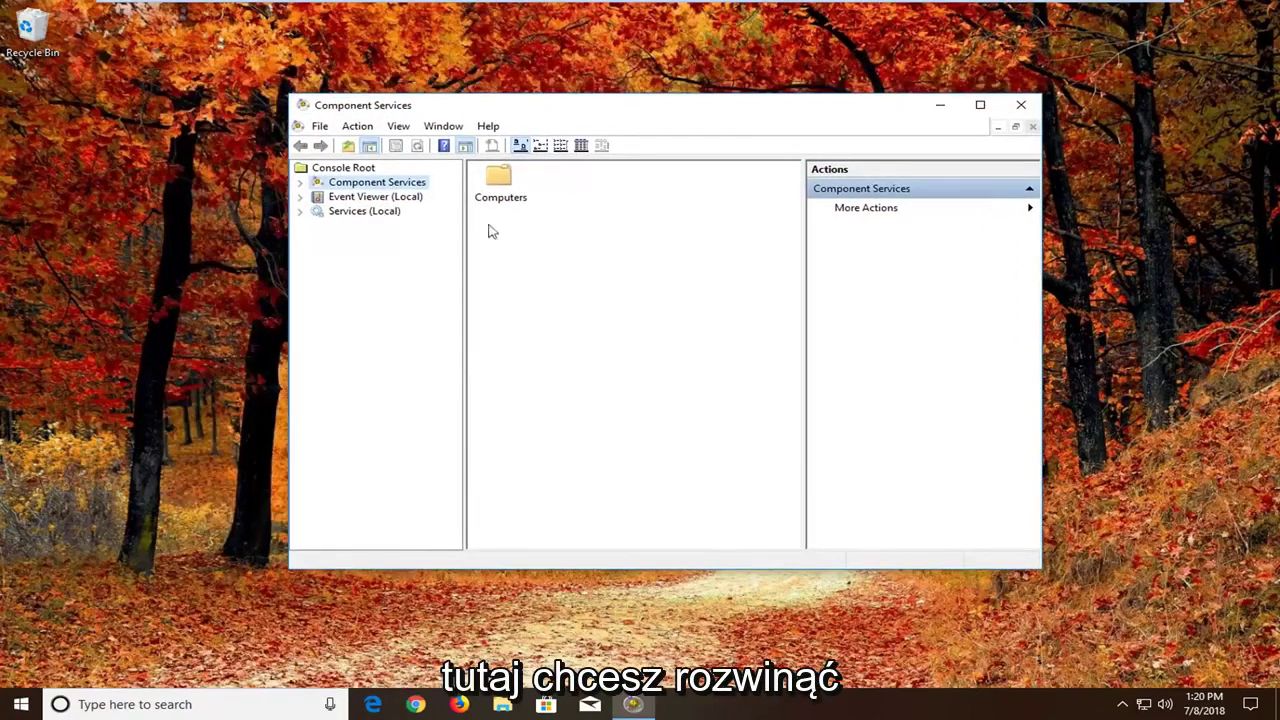
Expand Component Services > Computers and right-click My Computer
double_click(356, 186)
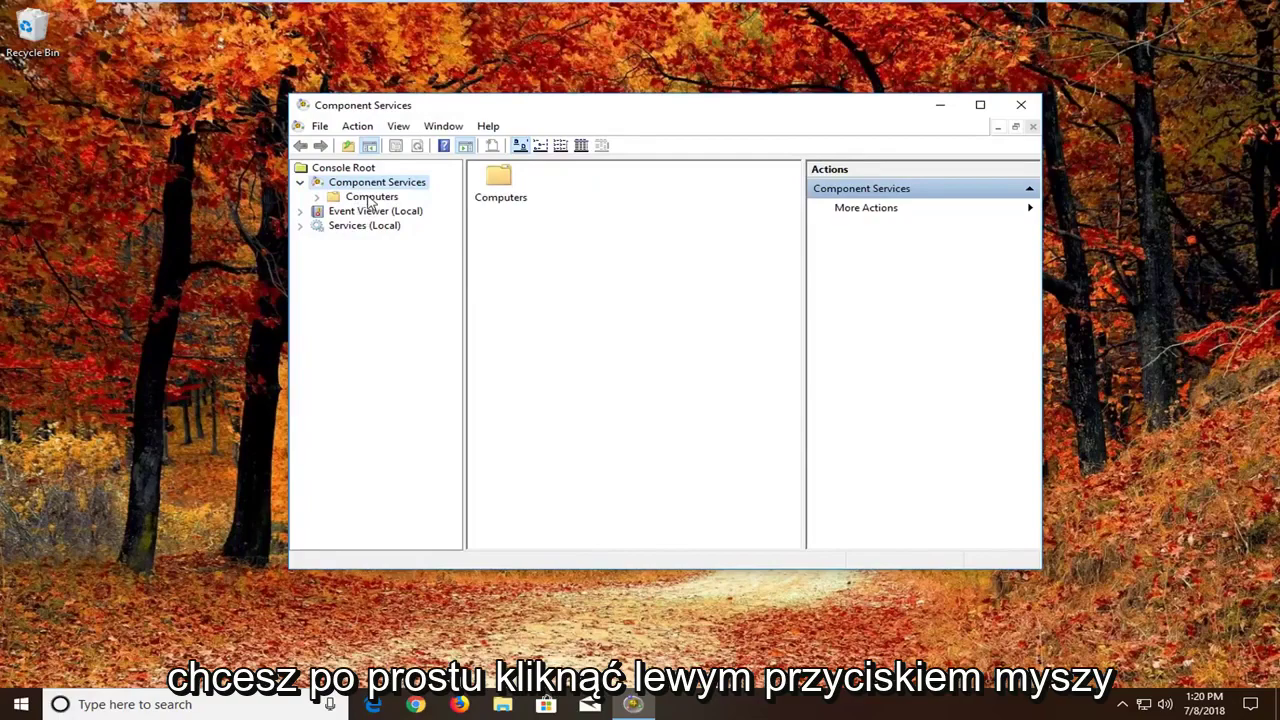
click(370, 199)
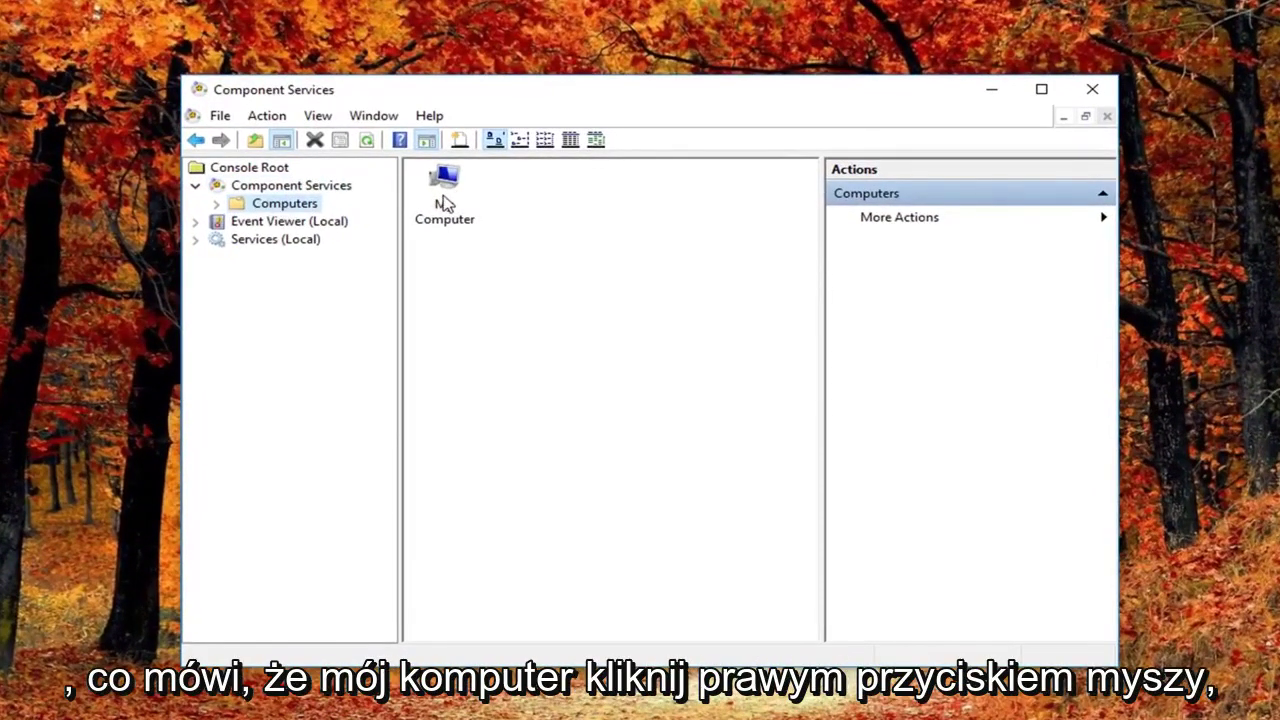
right_click(445, 192)
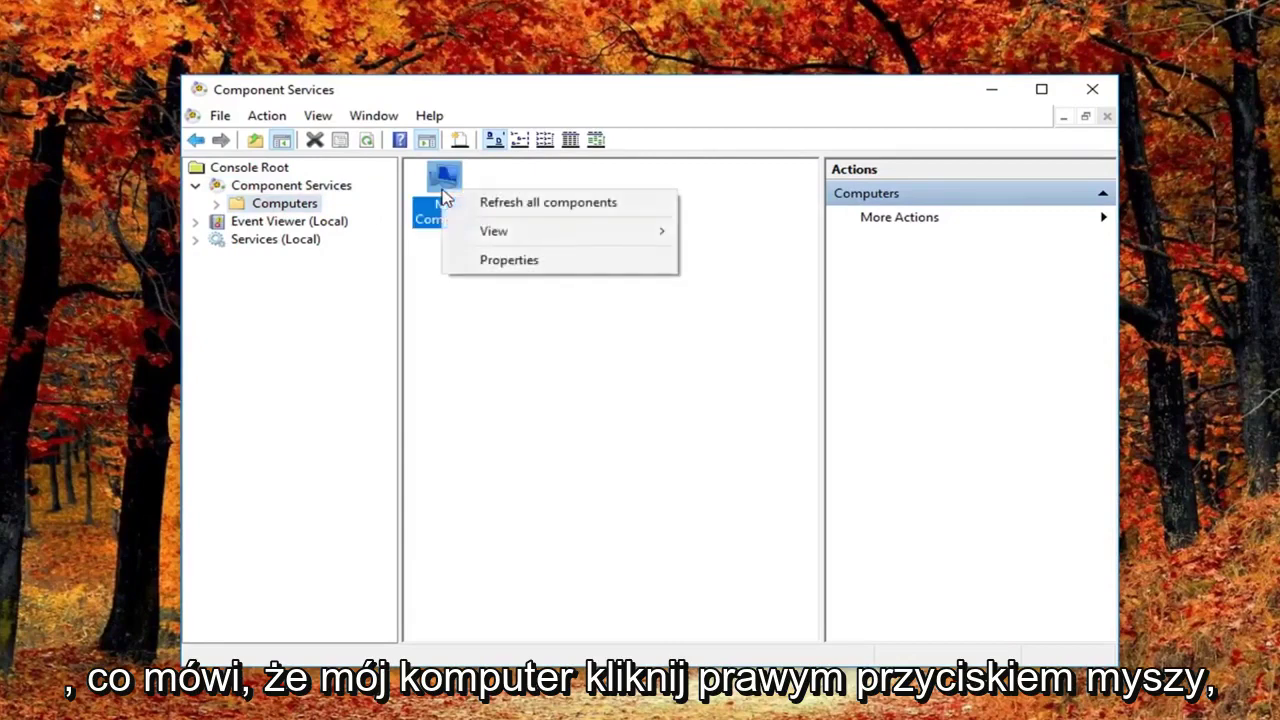
Open My Computer's Properties and switch to the Default Properties tab
click(485, 262)
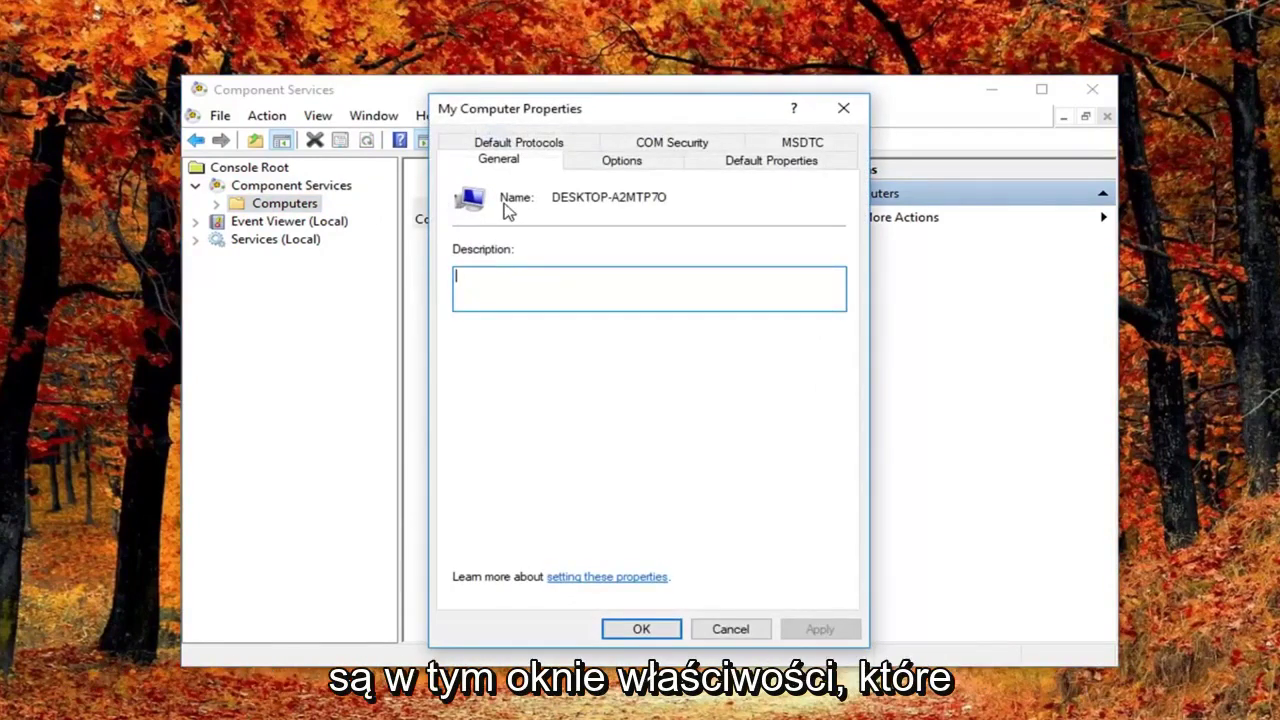
click(757, 172)
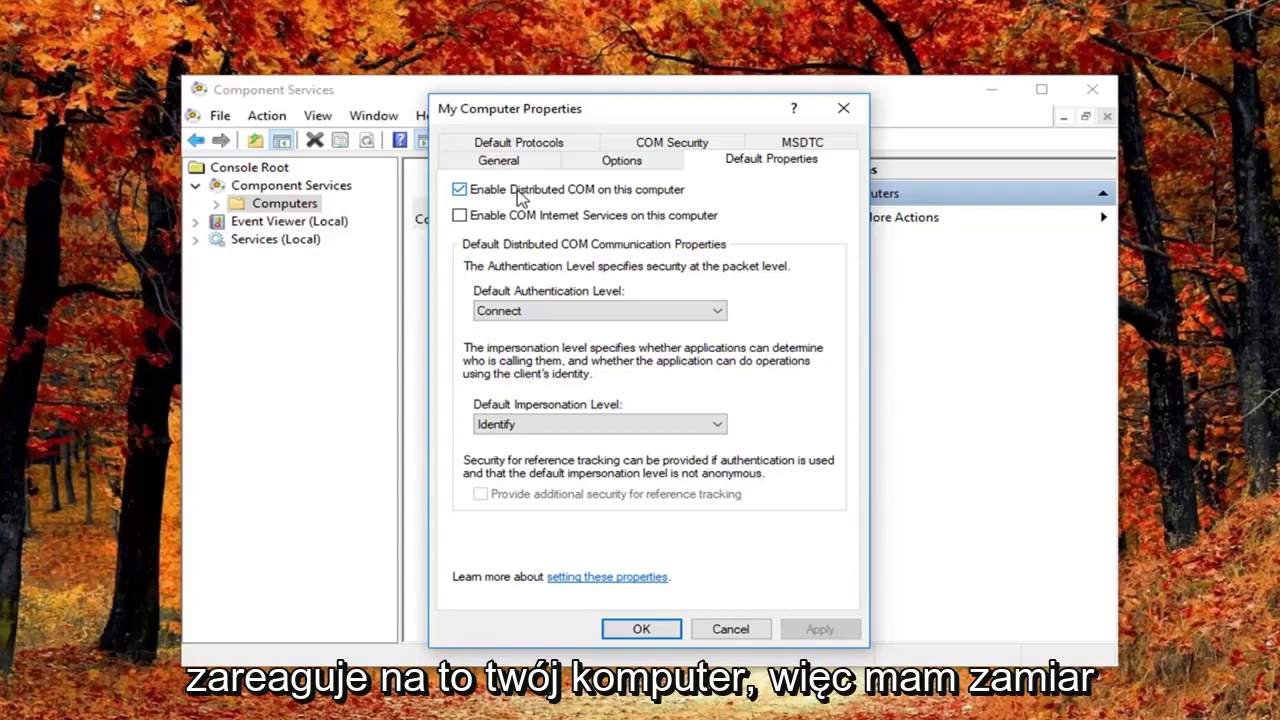
Untick 'Enable Distributed COM on this computer', apply, accept the warning, and close the dialog
click(517, 191)
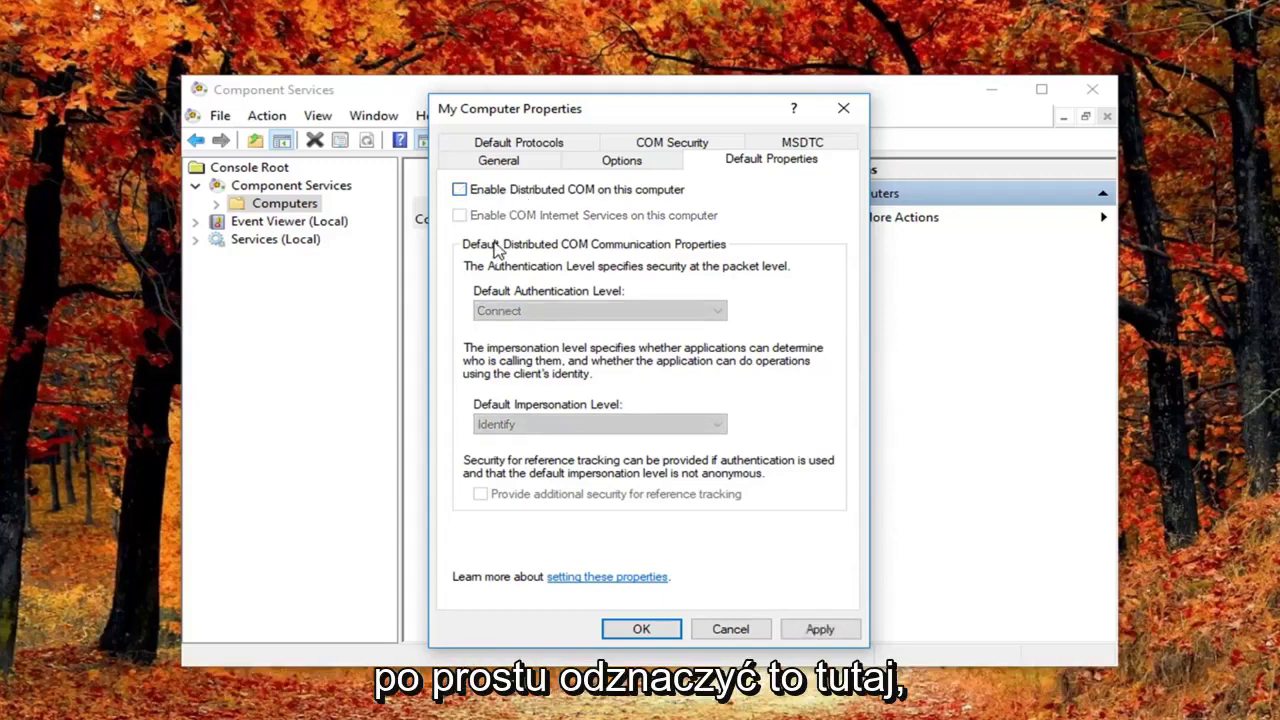
click(818, 630)
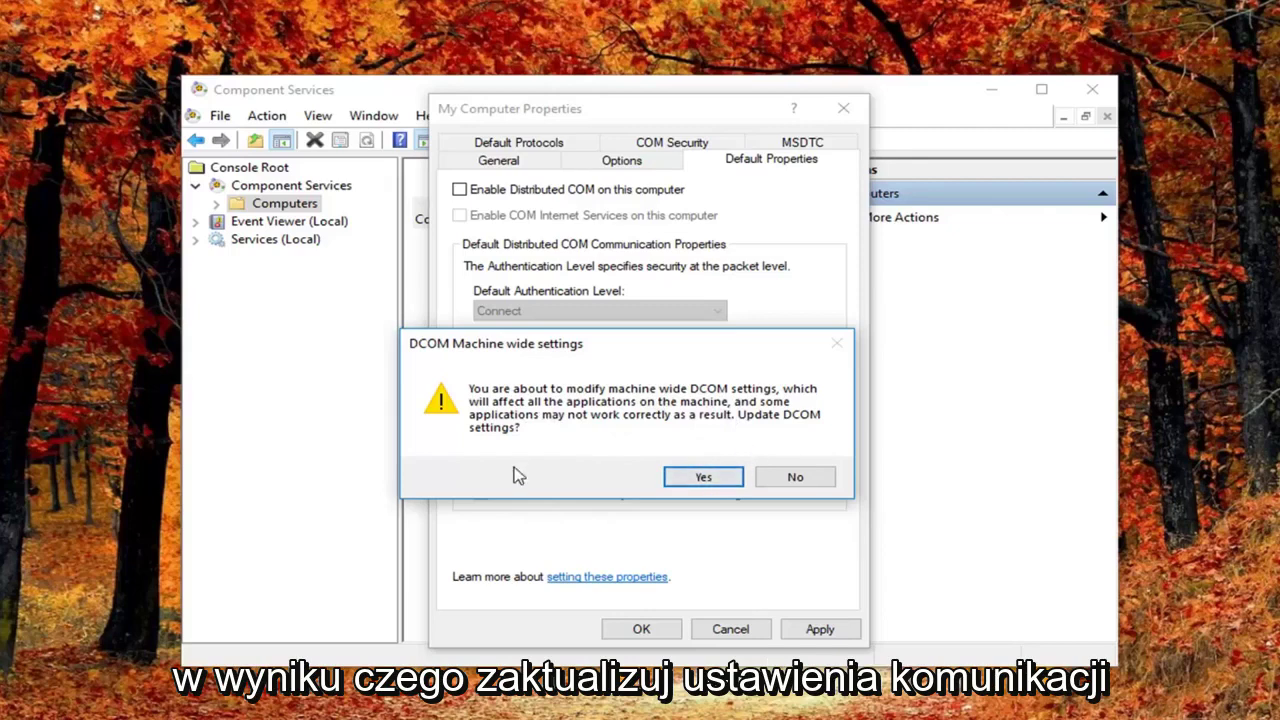
click(693, 481)
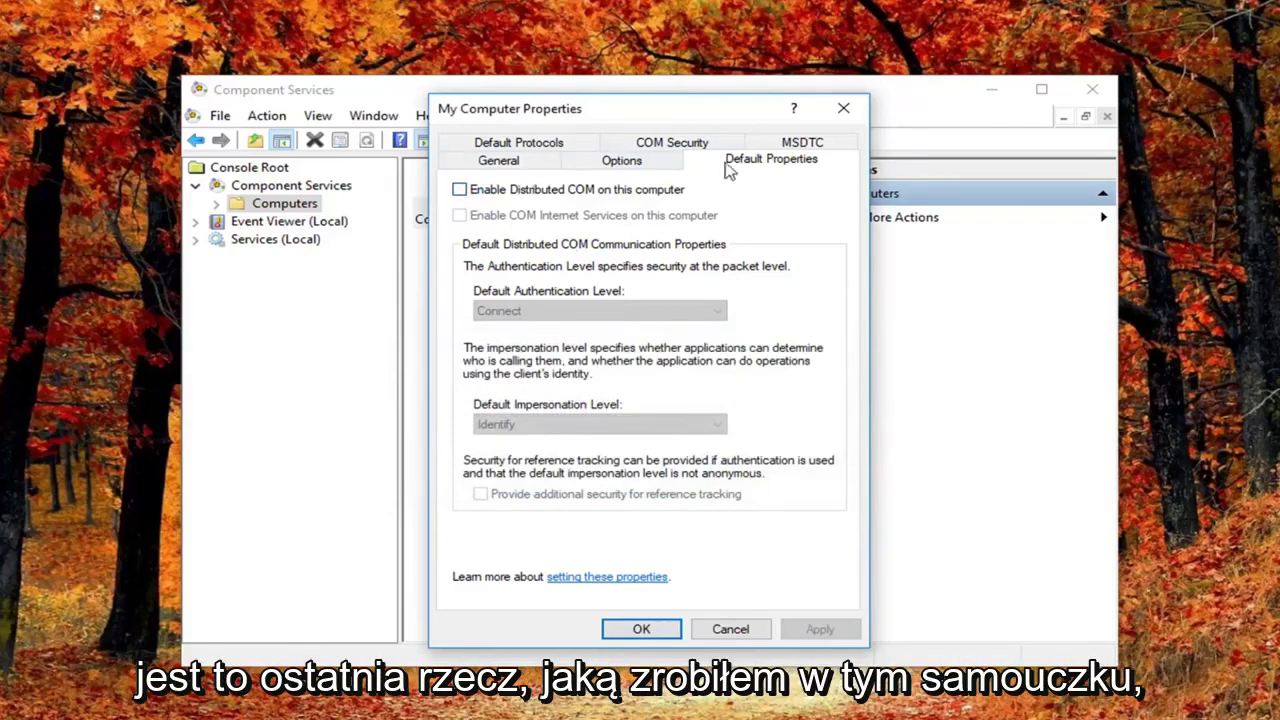
click(841, 116)
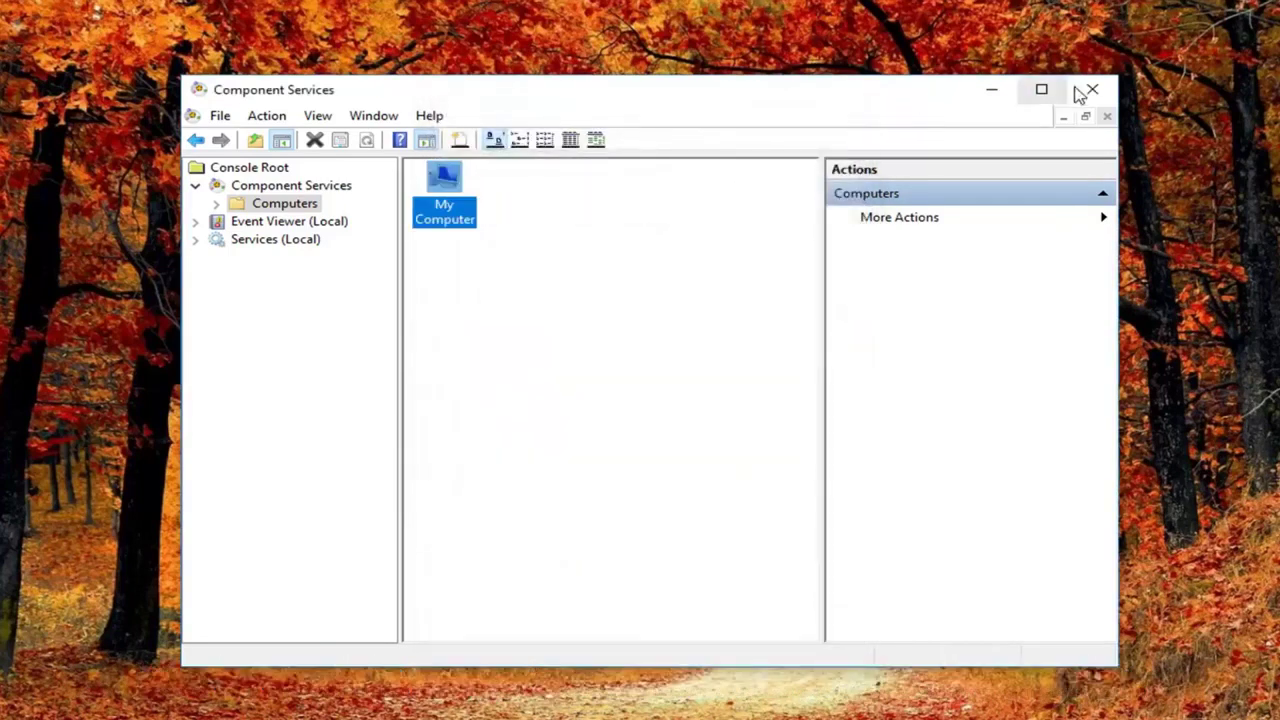